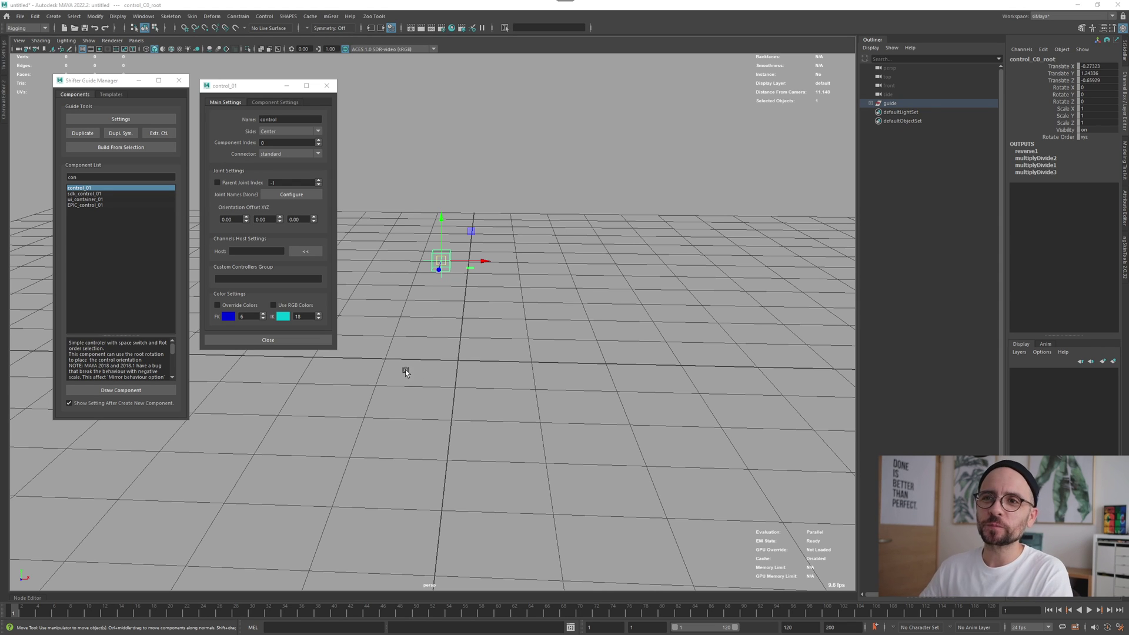
- In the control_01 component settings, enable Joint and Is Leaf Joint (Beta)
left_click(275, 103)
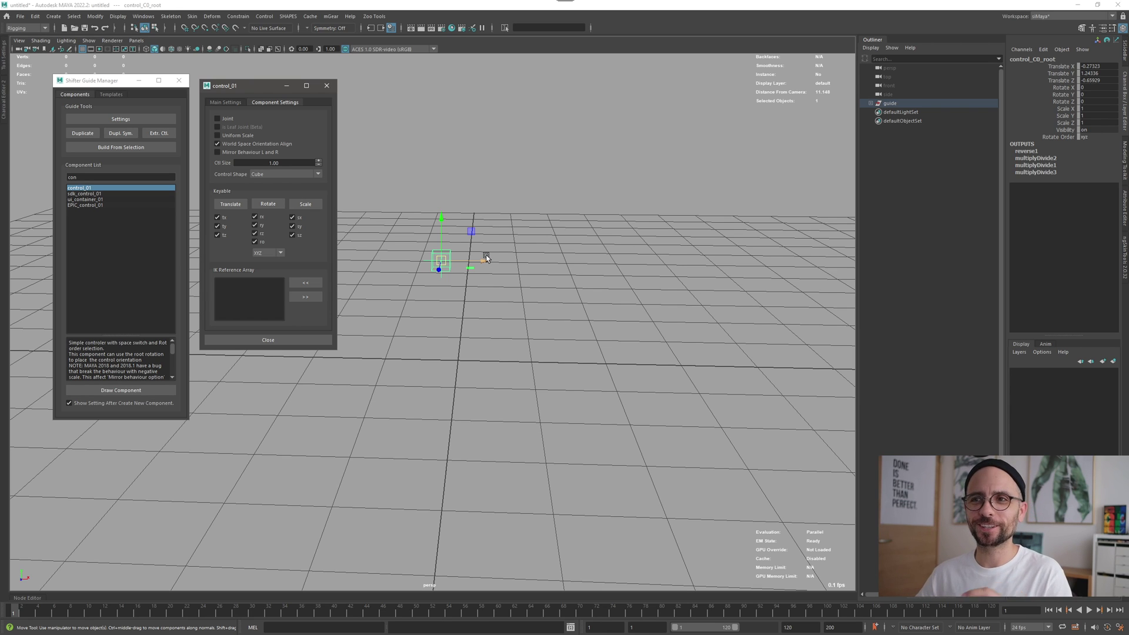
scroll(491, 290, "up", 3)
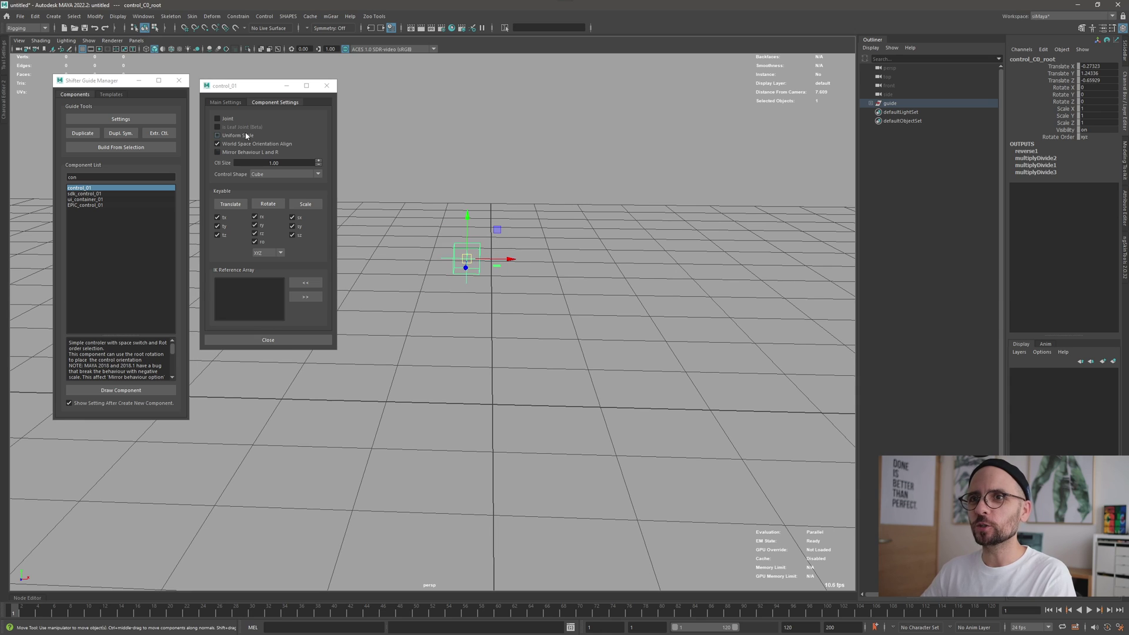
left_click(228, 119)
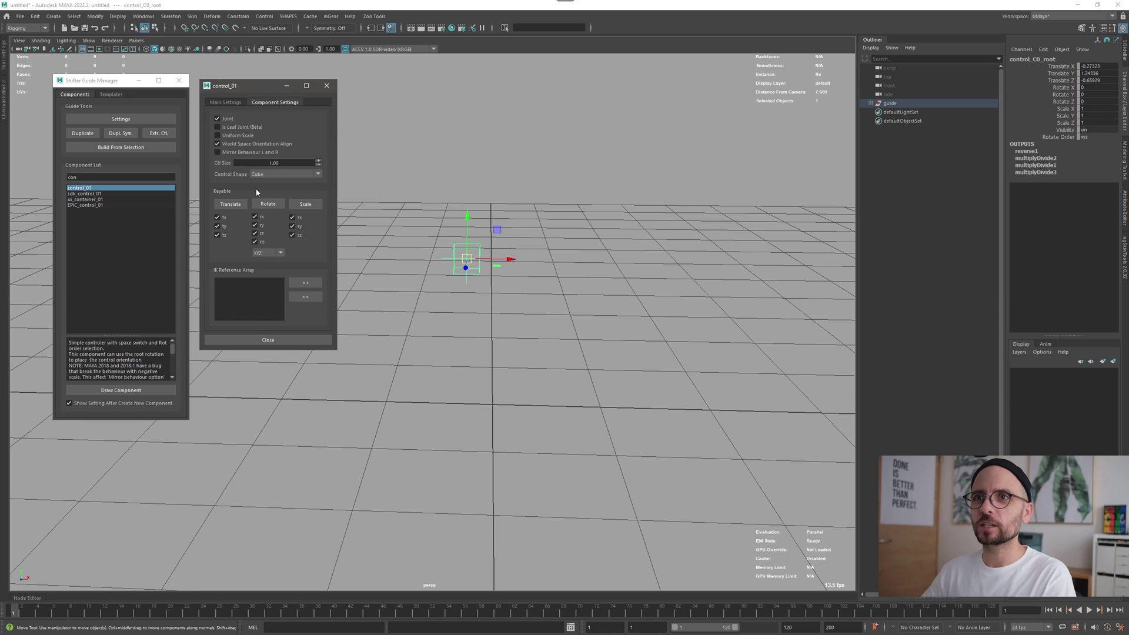
left_click(231, 128)
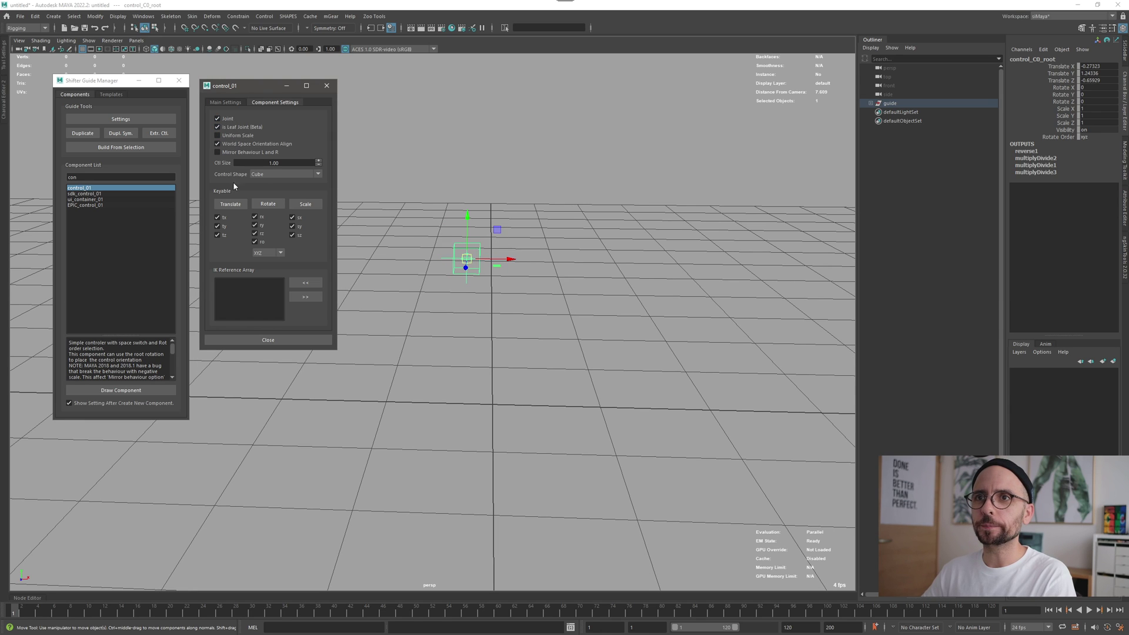
left_click(217, 119)
left_click(218, 119)
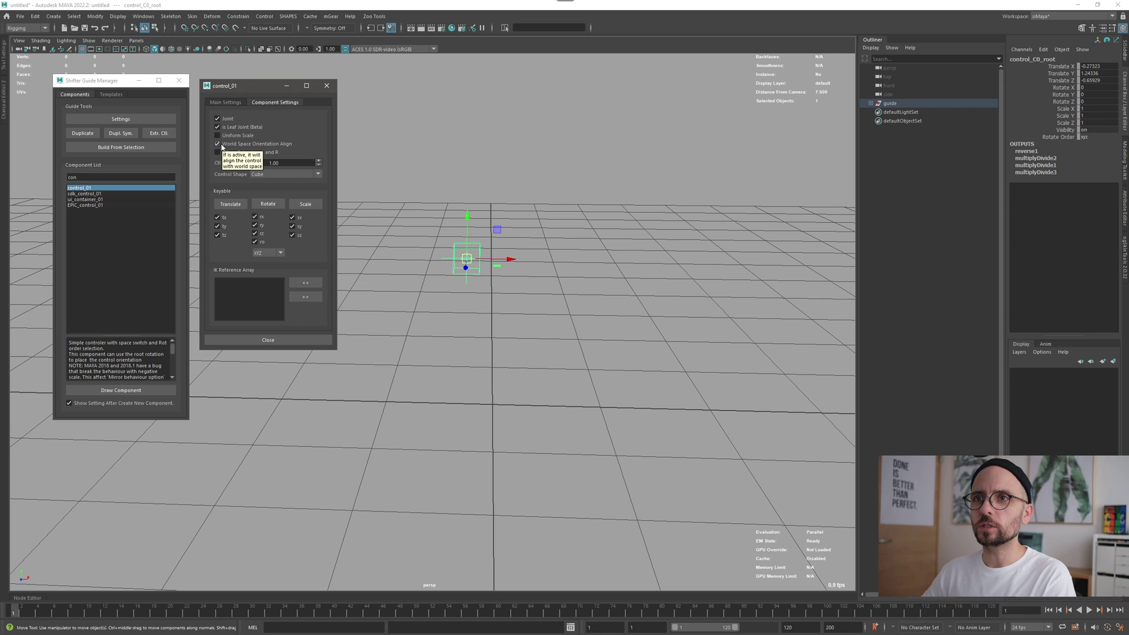
- Disable World Space Orientation Align for the control component
left_click(513, 214)
left_click_drag(513, 214, 574, 156, "alt")
left_click(508, 236)
left_click(623, 206)
left_click_drag(639, 182, 599, 203, "alt")
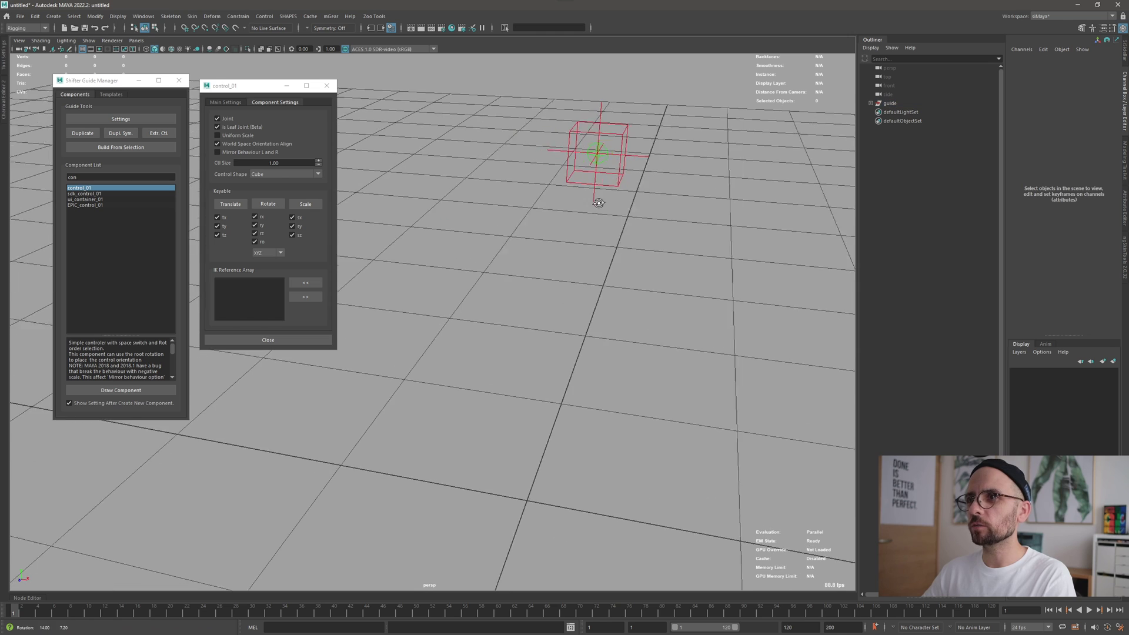
middle_click_drag(534, 191, 474, 204, "alt")
left_click(232, 128)
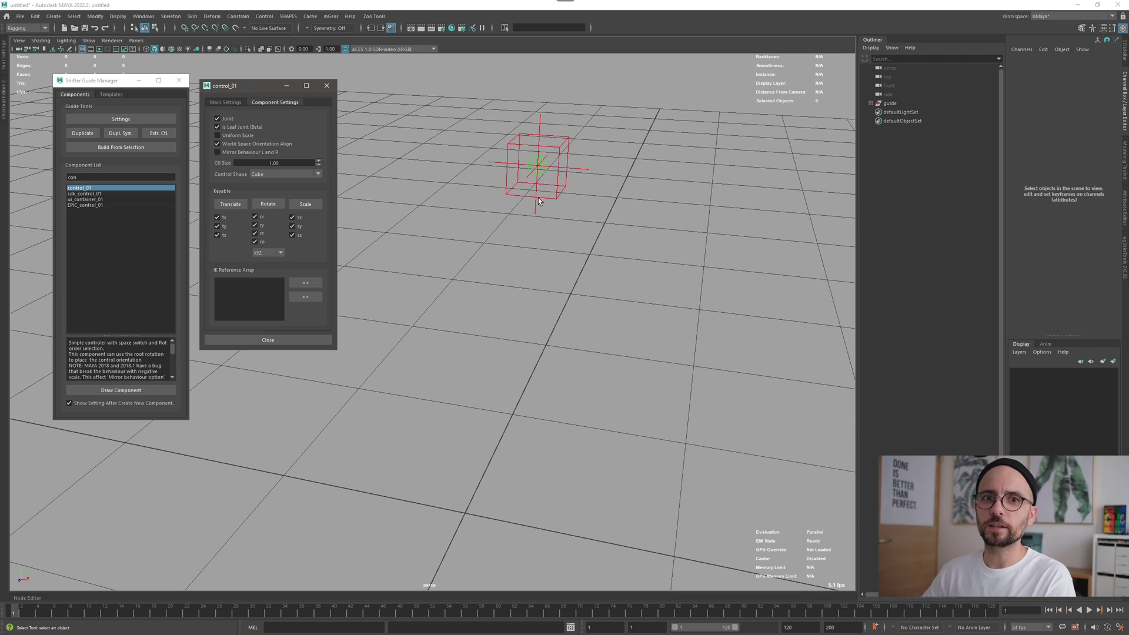
left_click_drag(542, 193, 536, 161, "alt")
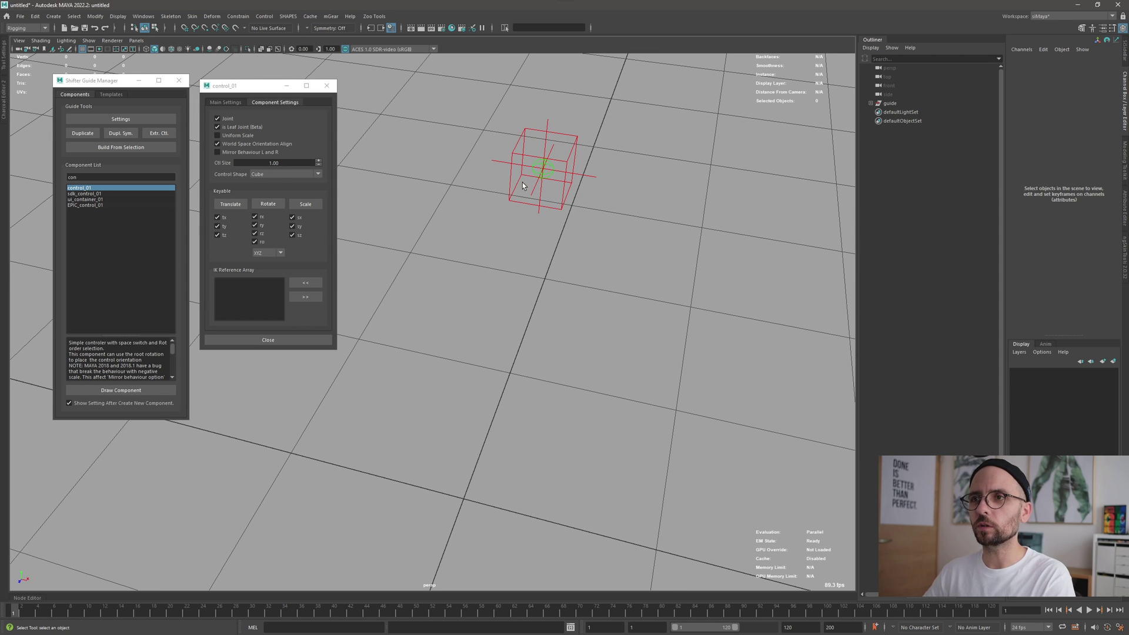
left_click(218, 144)
- Rotate the control guide freehand to about -35, -28 and 22.5 degrees in X, Y and Z
key("e")
left_click(575, 205)
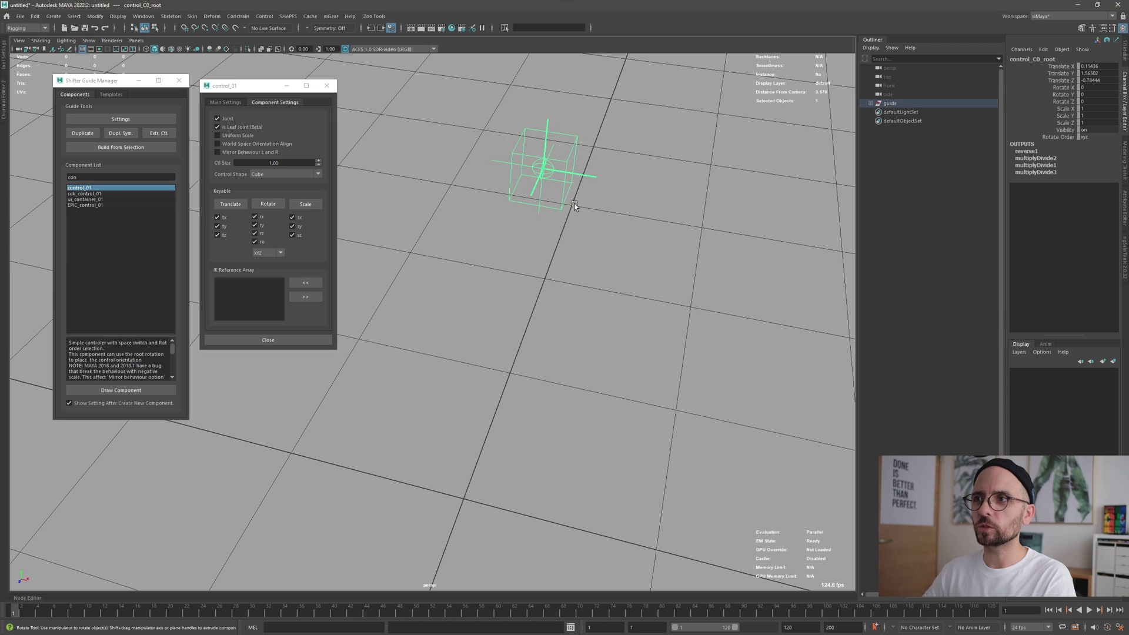
left_click_drag(560, 179, 542, 157)
key("w")
middle_click_drag(541, 173, 471, 209, "alt")
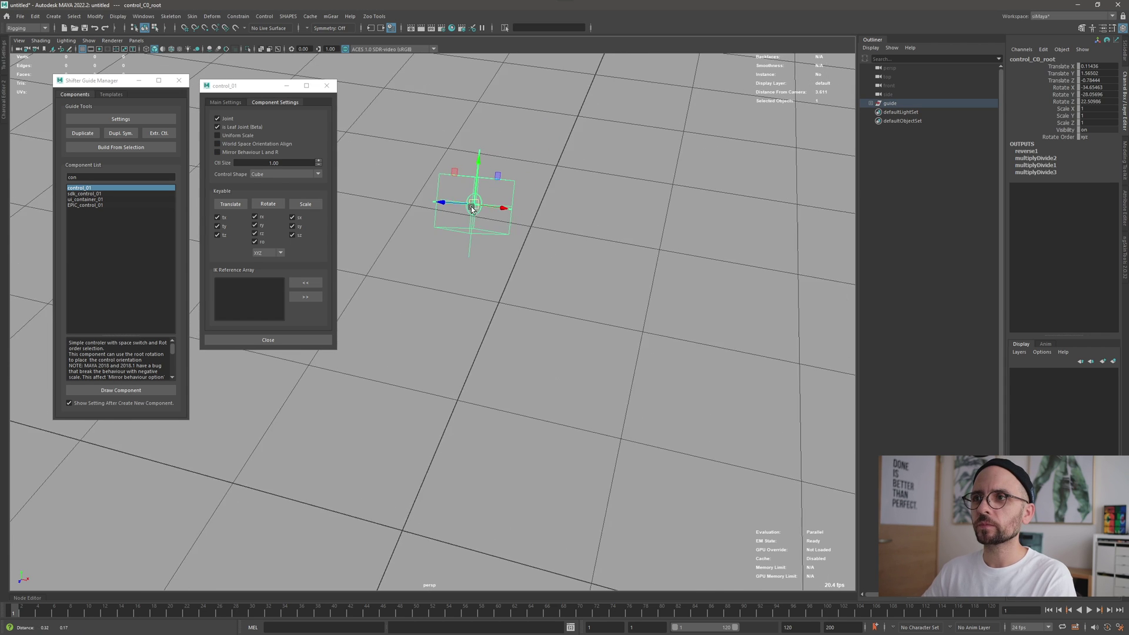
left_click_drag(472, 209, 504, 252, "alt")
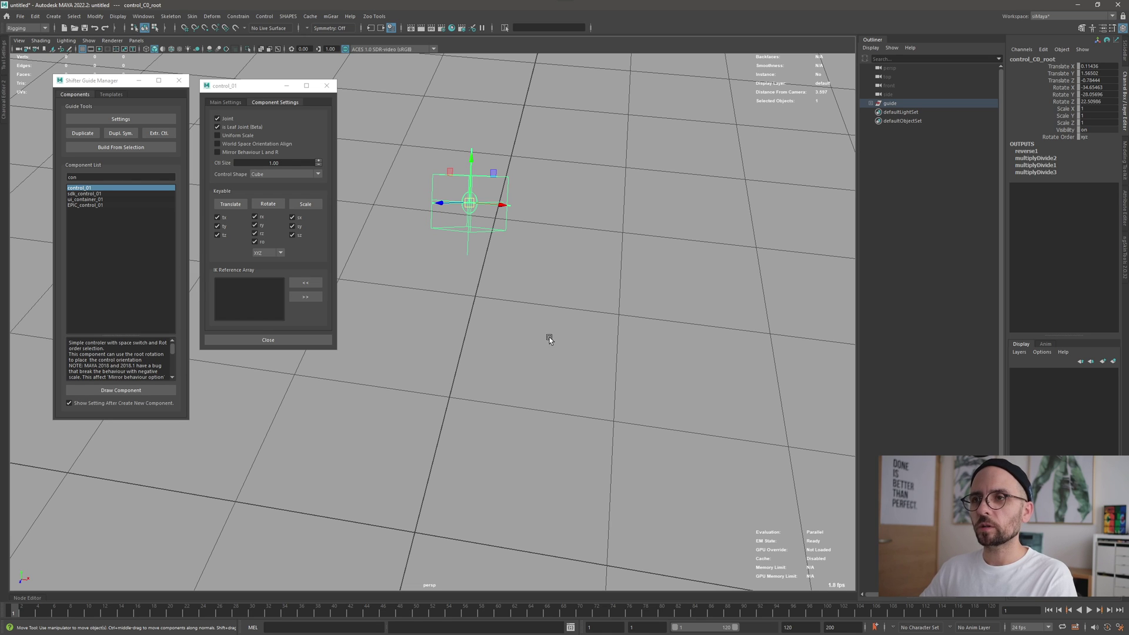
- Build the Shifter rig from the selected control guide
left_click(509, 250)
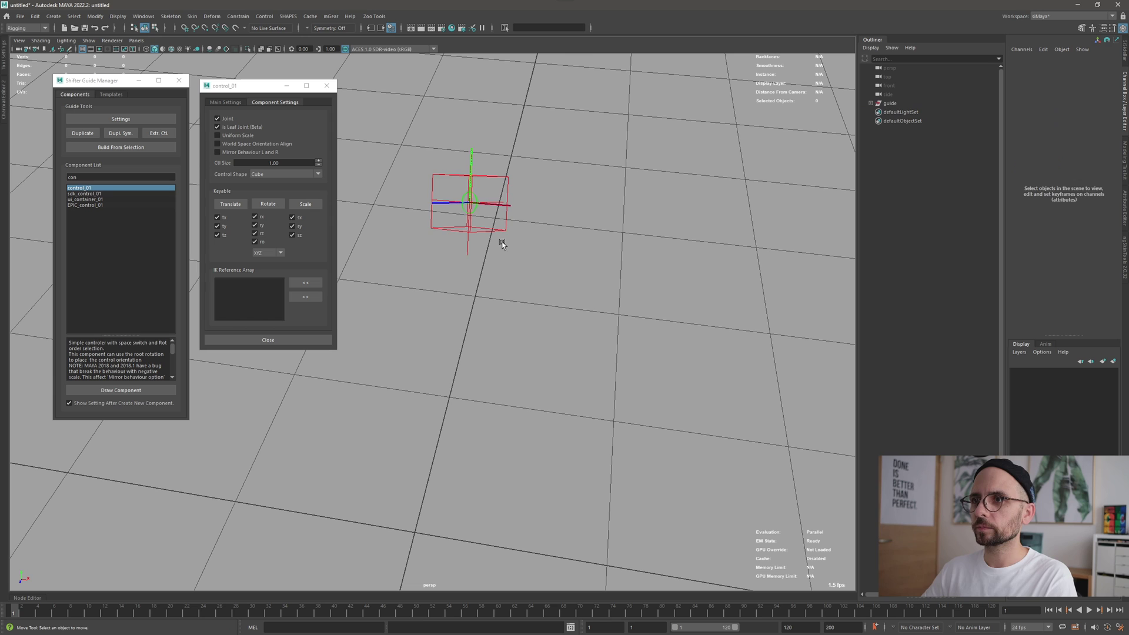
left_click(501, 230)
key("g")
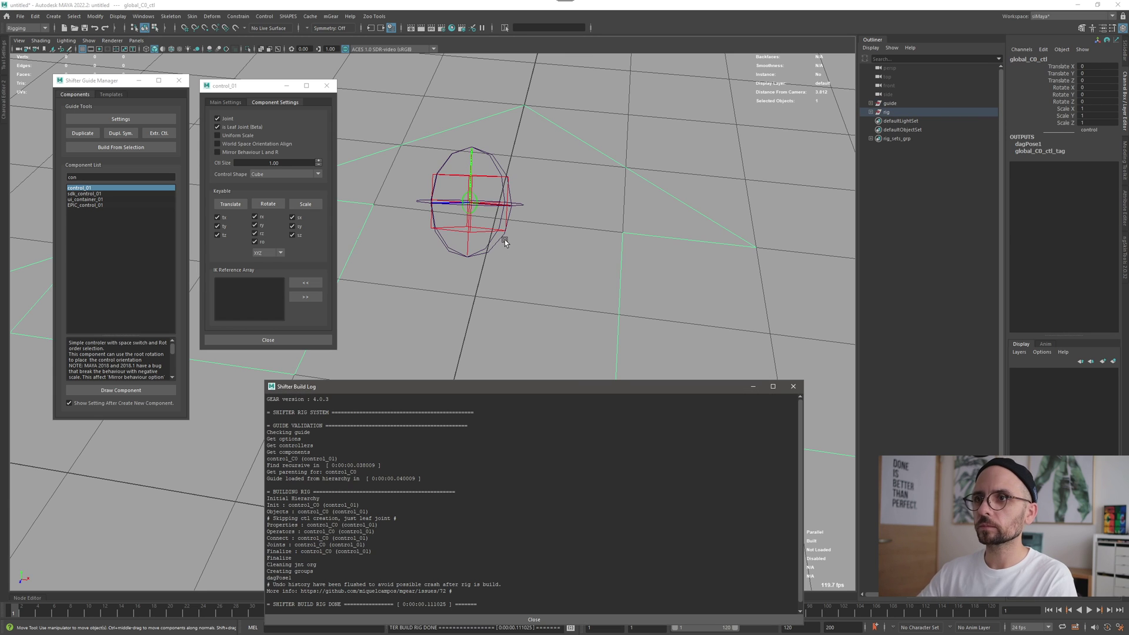
- Isolate the built rig in the viewport and select its leaf joint to inspect the orientation
left_click(888, 112)
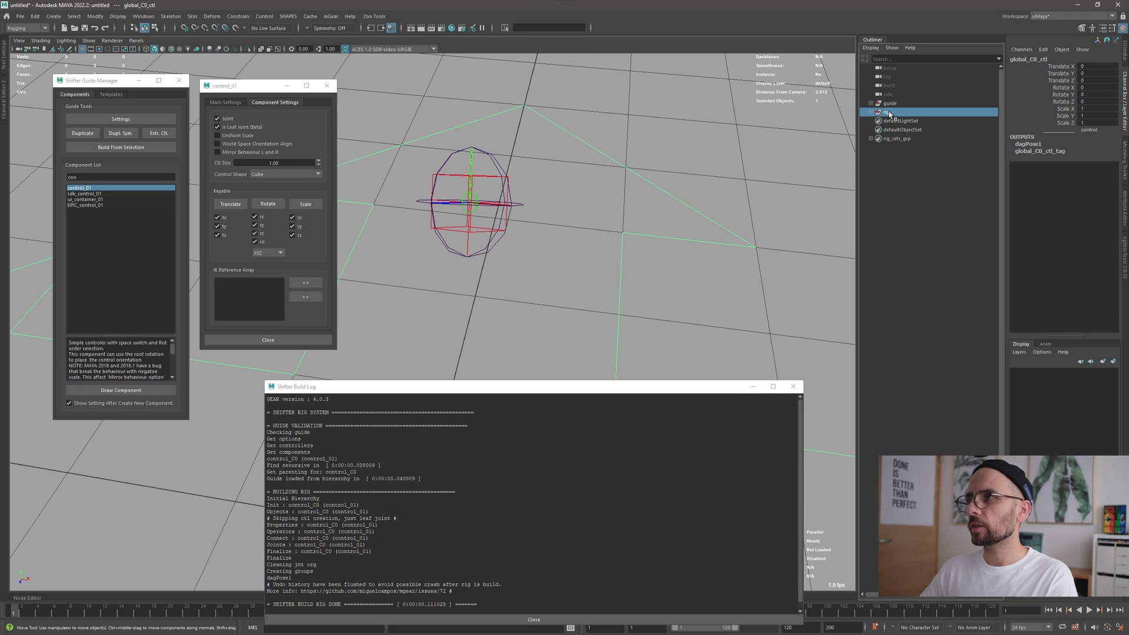
key("ctrl+1")
scroll(481, 240, "down", 5)
left_click(584, 321)
left_click_drag(582, 324, 498, 291, "alt")
left_click(488, 264)
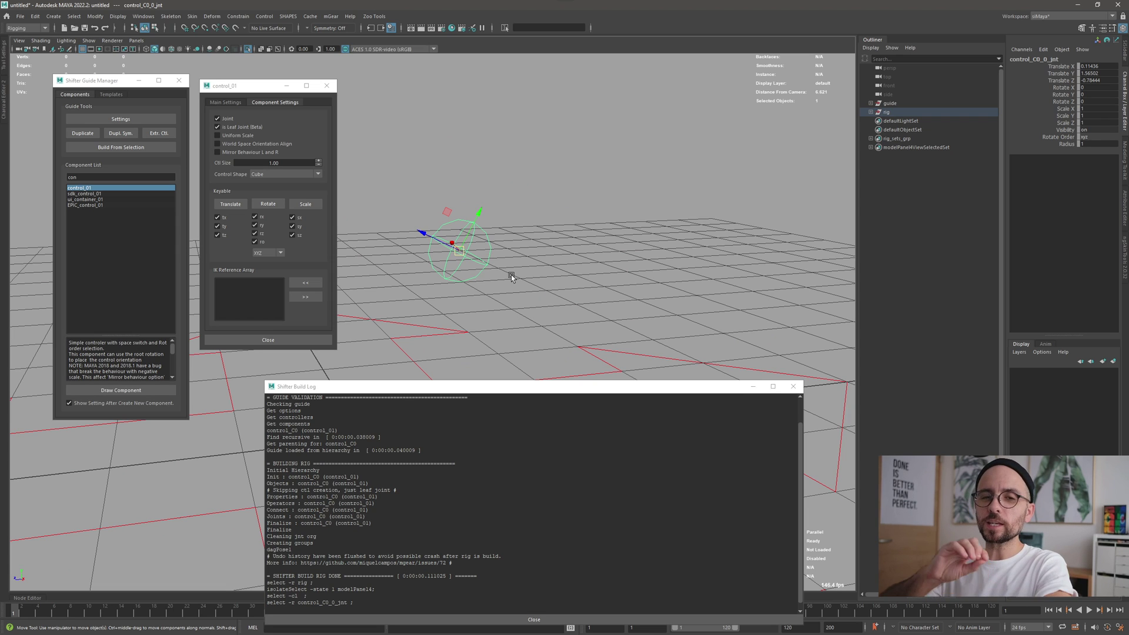
left_click(326, 16)
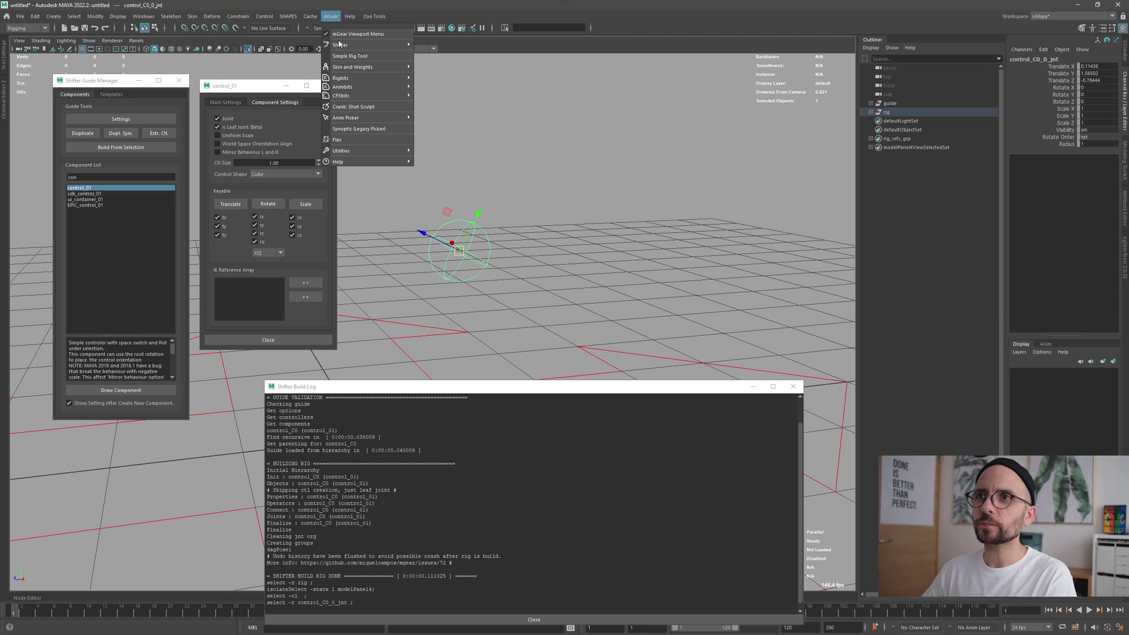
mouse_move(347, 82)
mouse_move(472, 91)
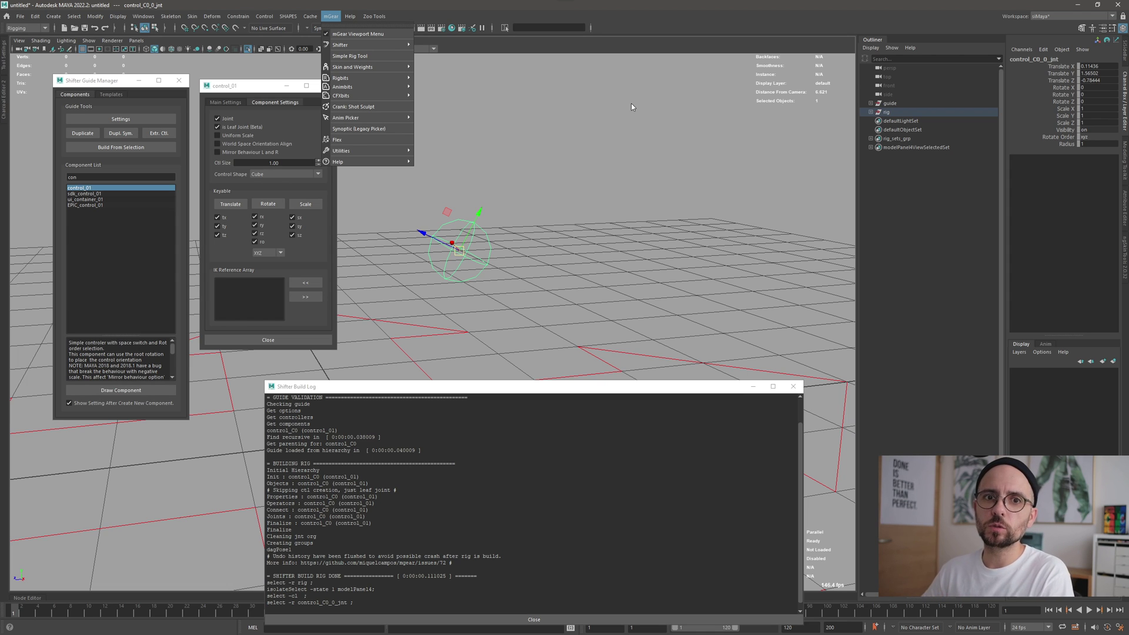
left_click(509, 240)
- Delete the built rig so that only the guide is left in the scene
left_click_drag(511, 241, 544, 268, "alt")
left_click(544, 267)
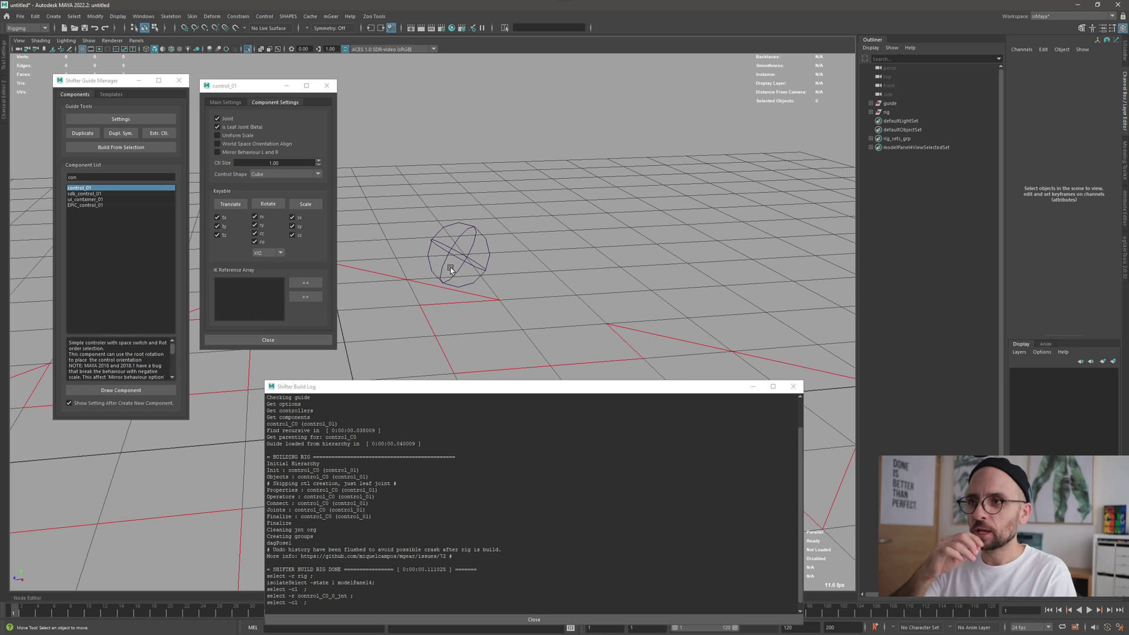
left_click(897, 113)
key("Delete")
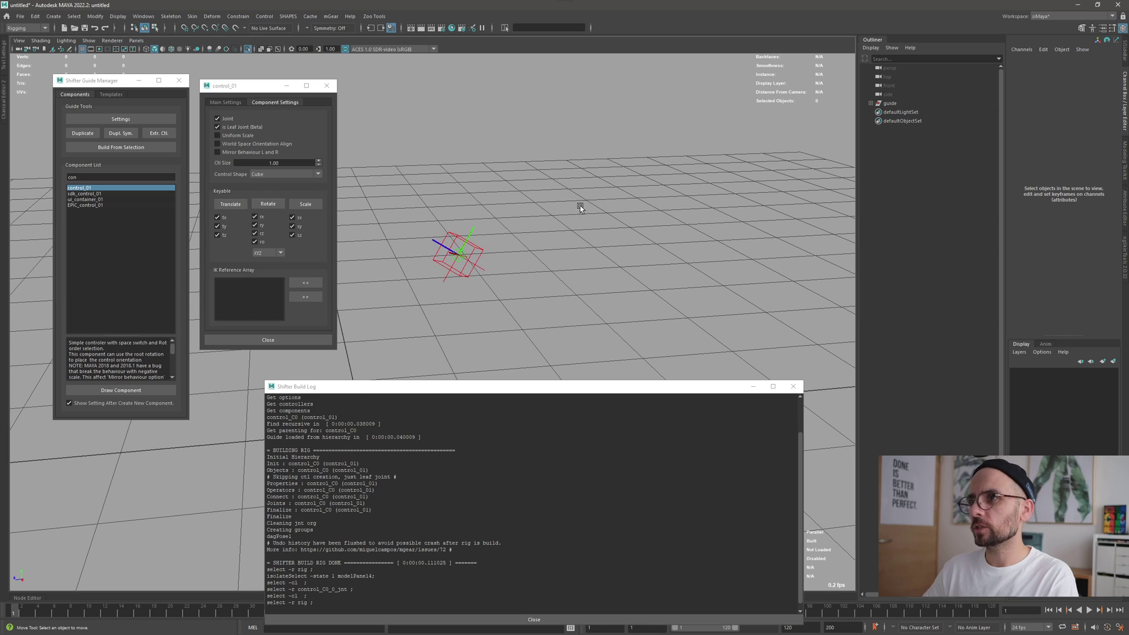
- Duplicate the control guide twice, placing the copies in a rising row that leads away from the original
left_click(484, 255)
key("ctrl+d")
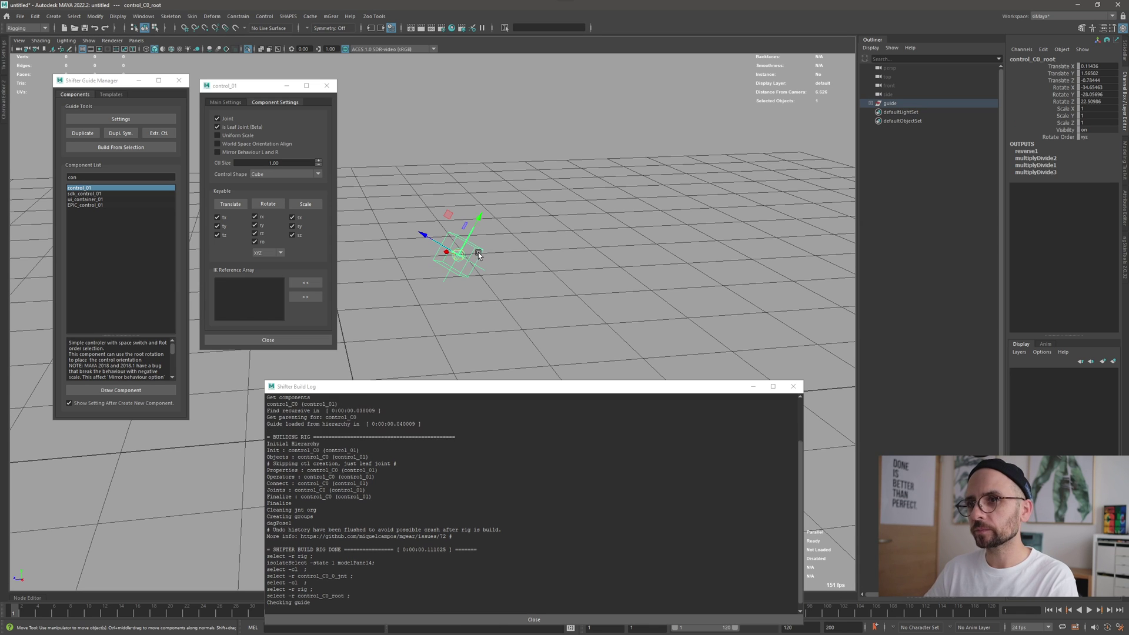
left_click_drag(459, 255, 629, 146)
key("ctrl+d")
- Parent the farthest control guide to the middle one, and the middle one to the original
key("q")
left_click(540, 207, "shift")
key("p")
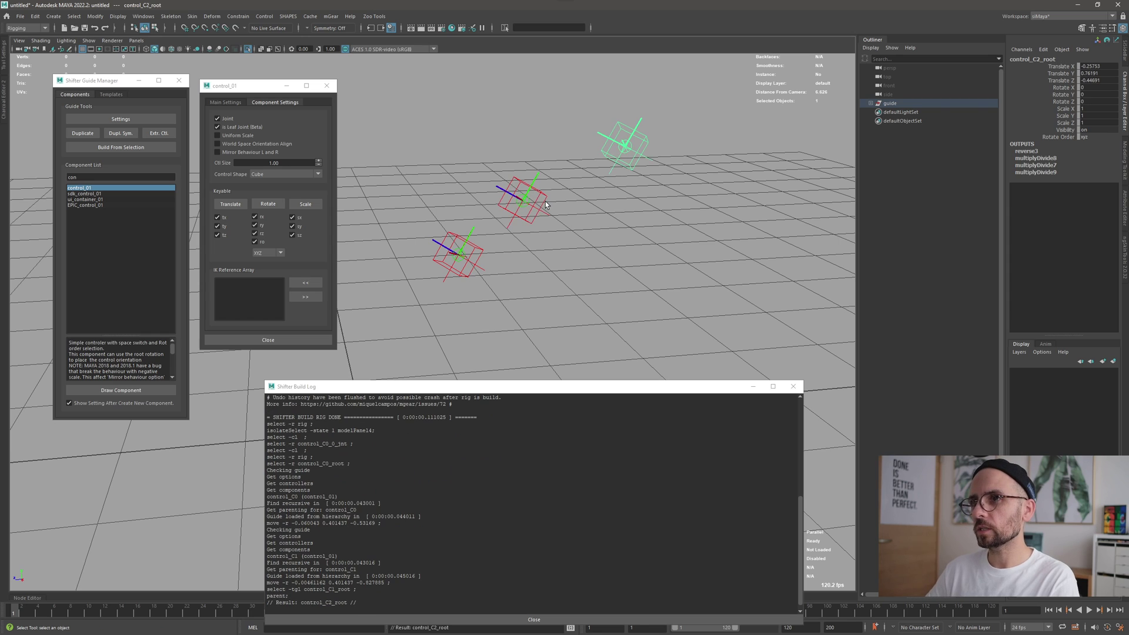
left_click(534, 215)
left_click(478, 260, "shift")
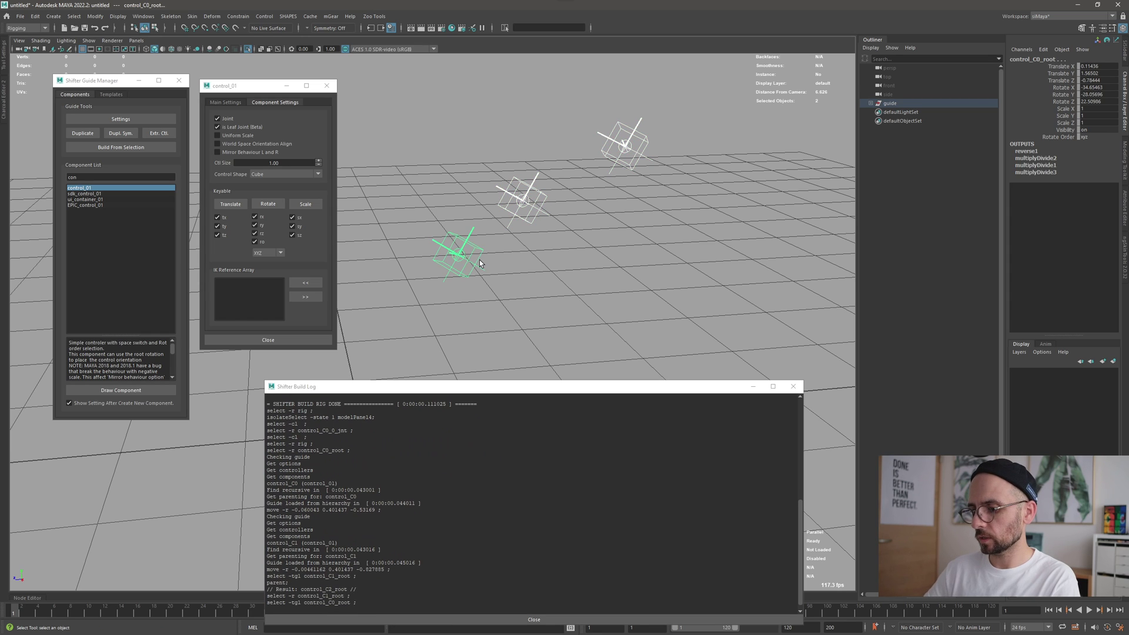
key("p")
- Duplicate the farthest control guide and move the copy higher to extend the row
left_click(633, 170)
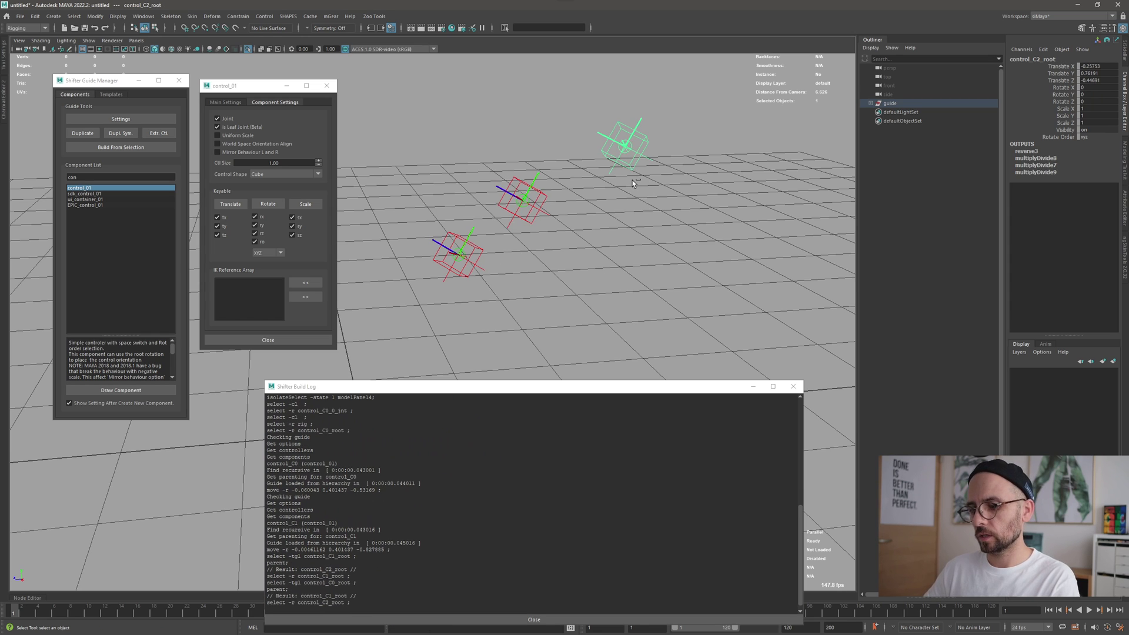
key("ctrl+d")
key("w")
left_click_drag(624, 147, 696, 120)
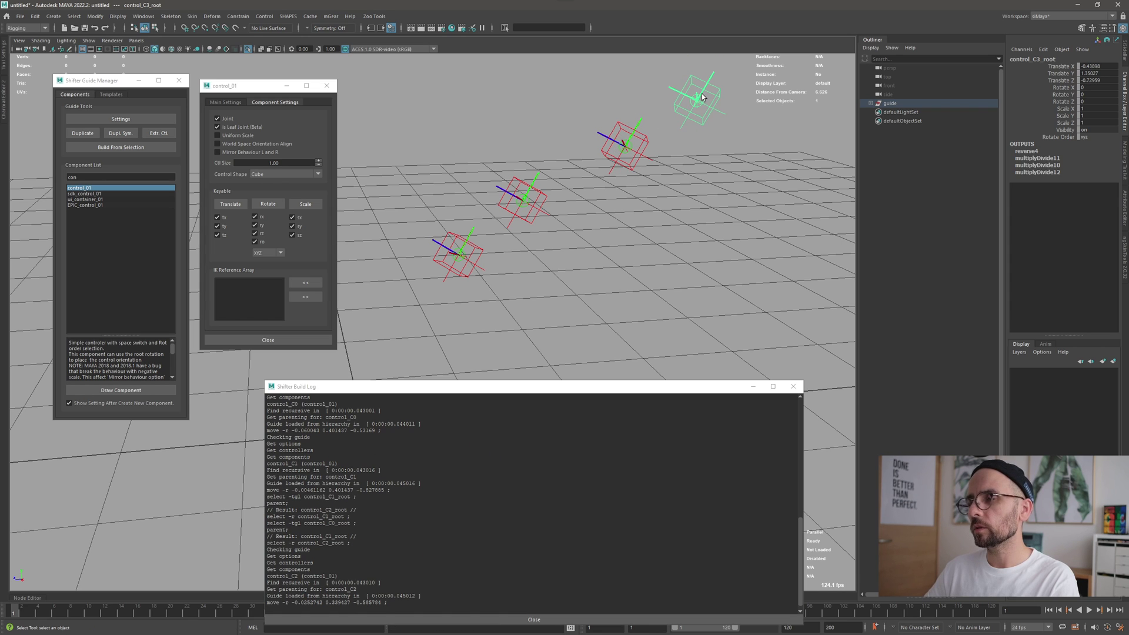
- Disable Is Leaf Joint (Beta) for the newest control guide while keeping Joint enabled
left_click(226, 102)
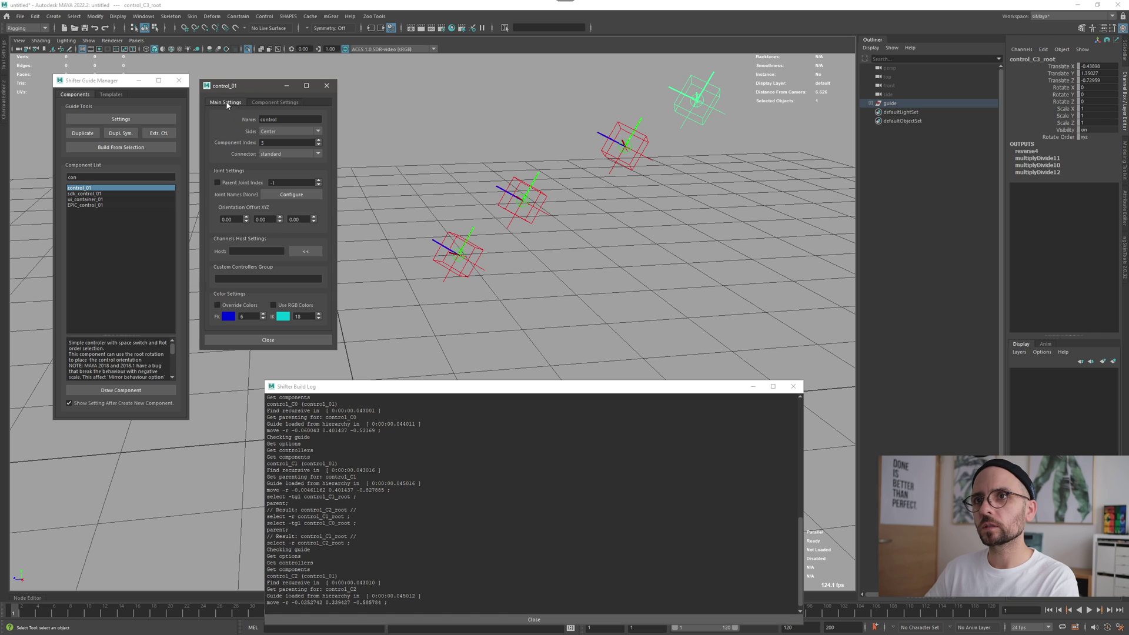
left_click(275, 103)
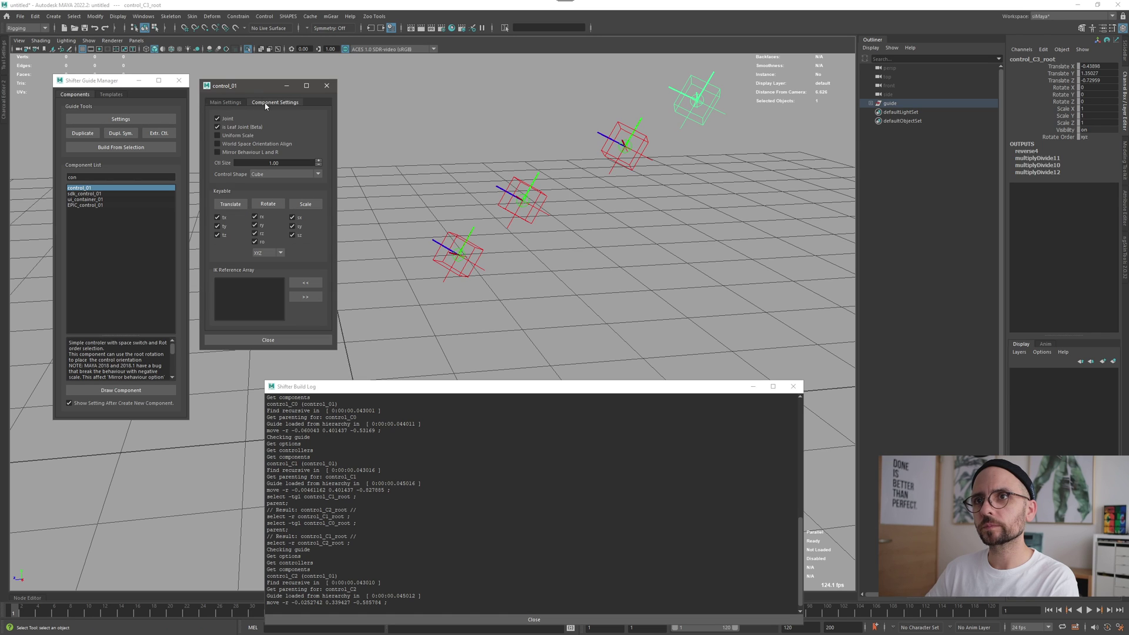
left_click(226, 128)
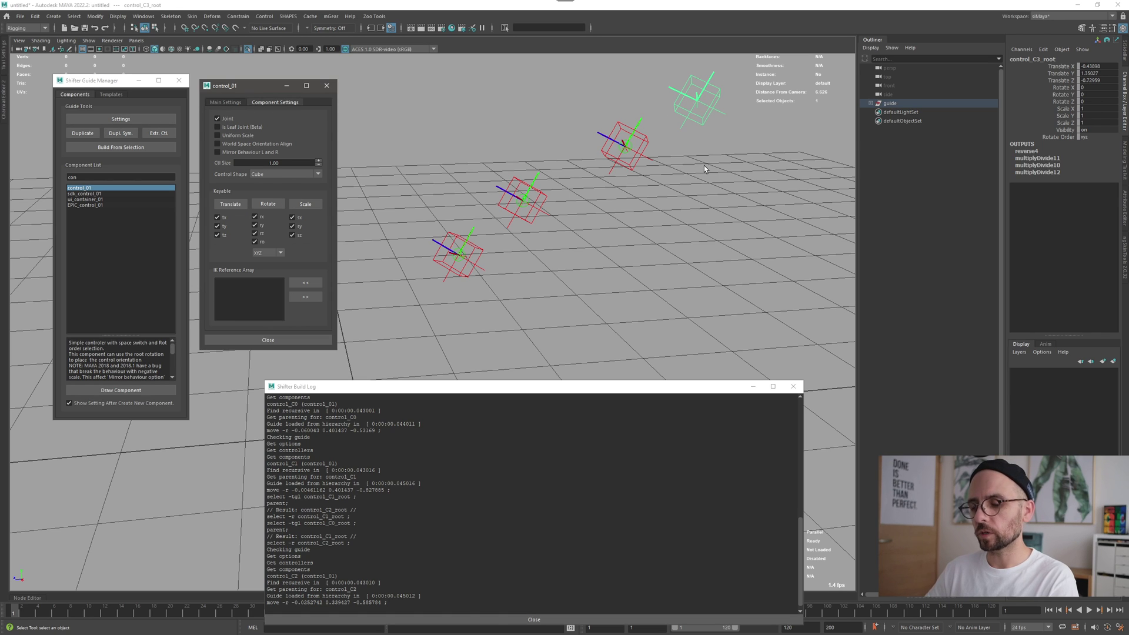
- Duplicate the non-leaf control guide and place the copy below the original control at the low end of the row
key("ctrl+d")
key("w")
left_click_drag(696, 101, 428, 332)
scroll(465, 291, "up", 4)
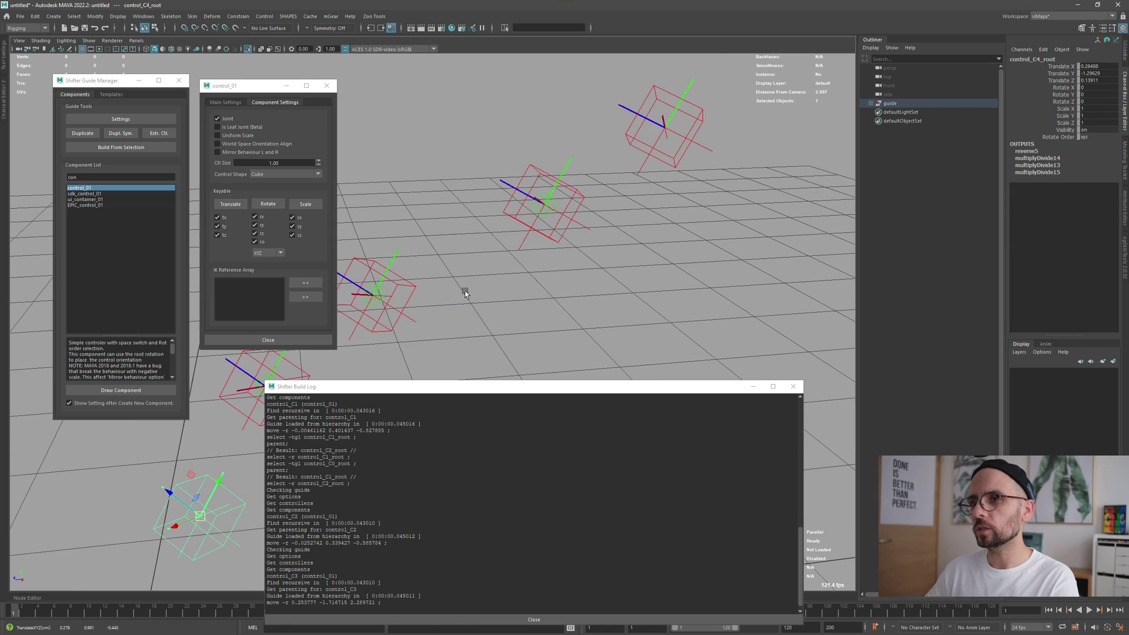
middle_click_drag(419, 304, 549, 206, "alt")
scroll(468, 294, "down", 3)
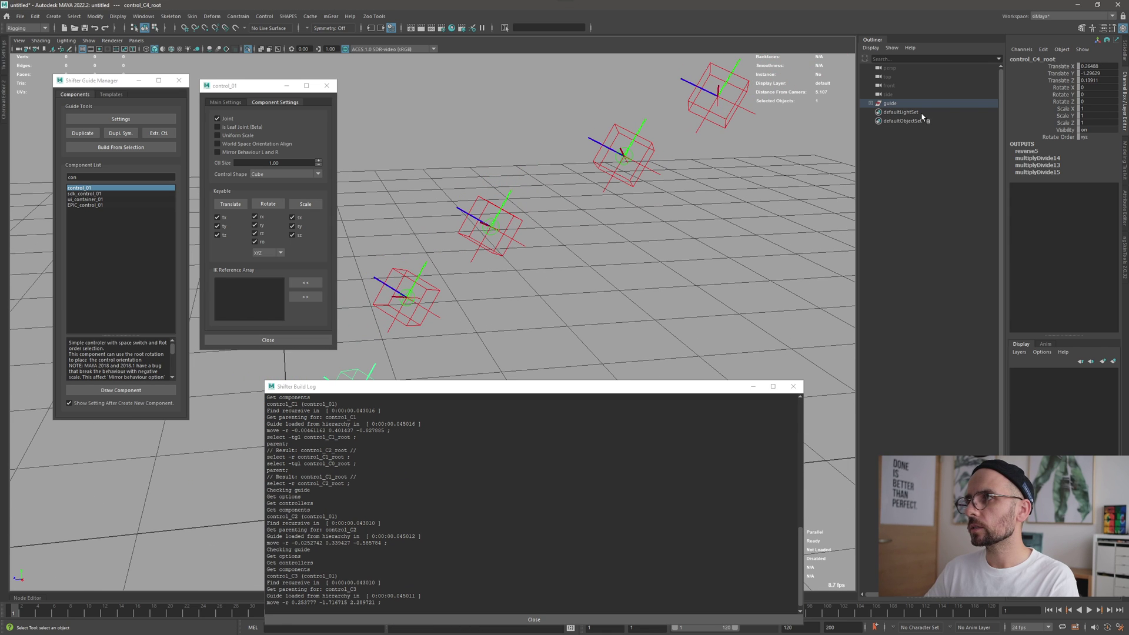
- Reparent the lowest control guide, control_C4_root, directly under the guide group
left_click(900, 105)
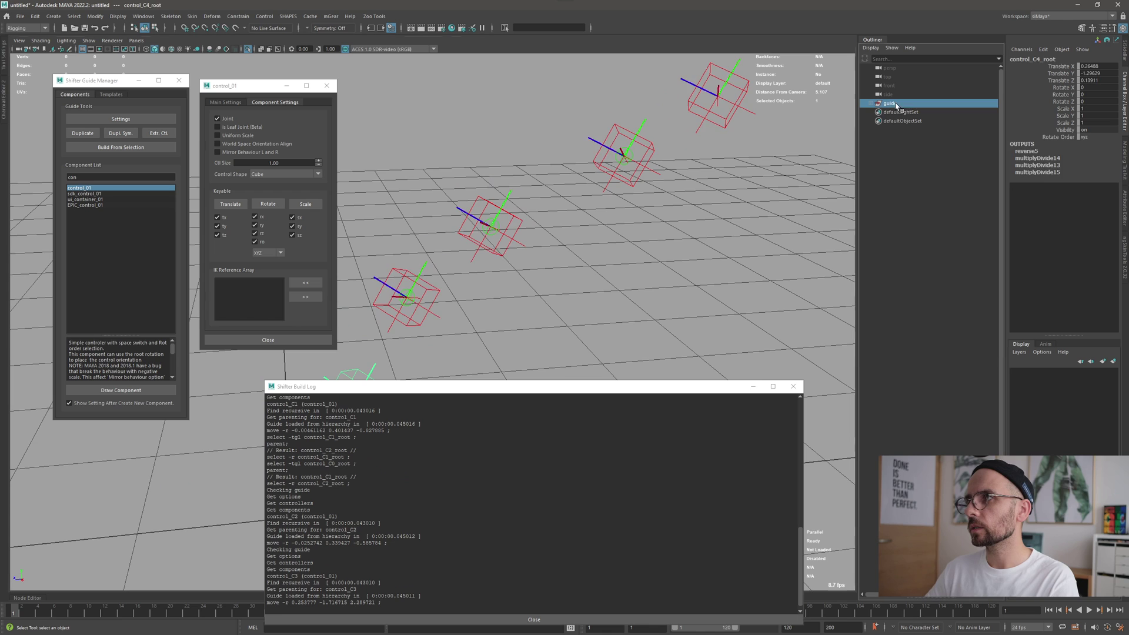
left_click(831, 128)
scroll(517, 186, "up", 3)
left_click(447, 302)
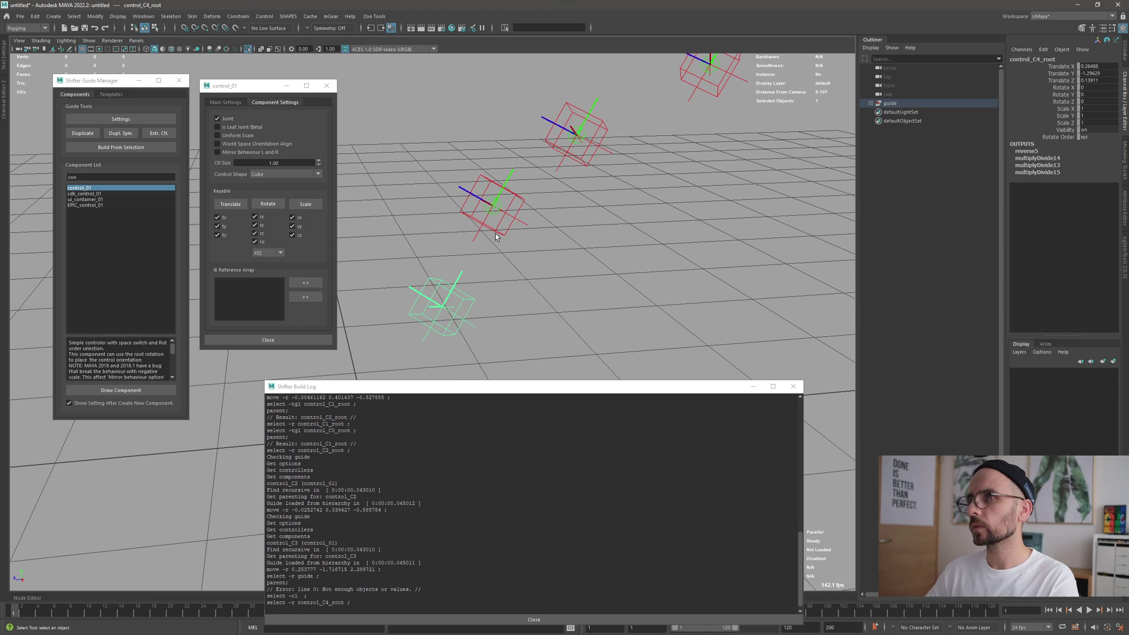
scroll(559, 214, "down", 2)
key("f")
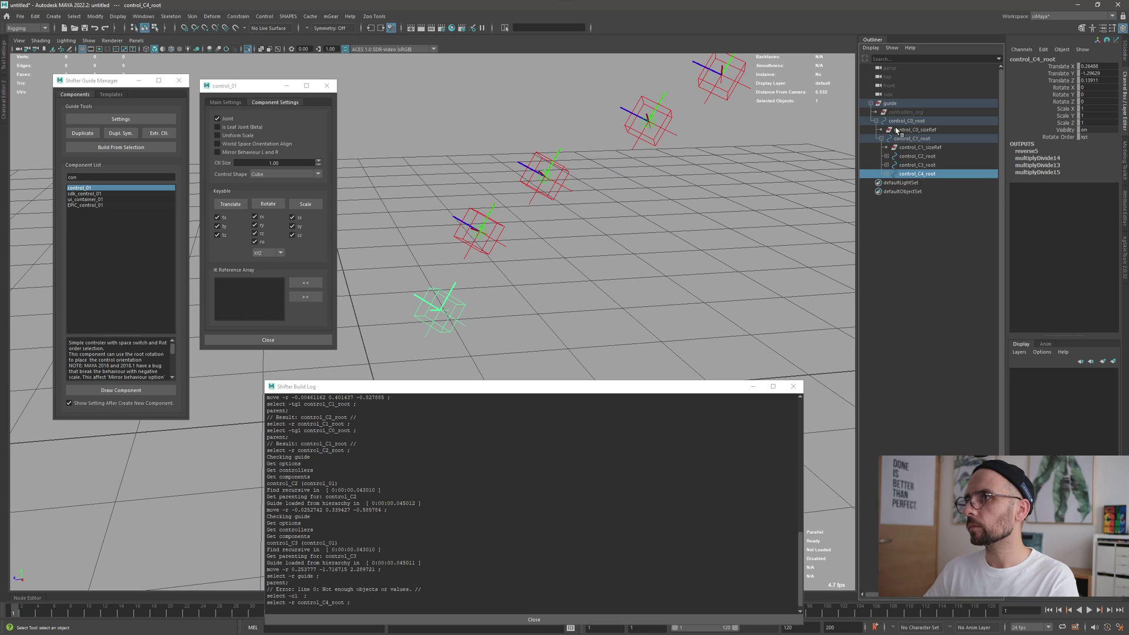
middle_click_drag(909, 174, 901, 105)
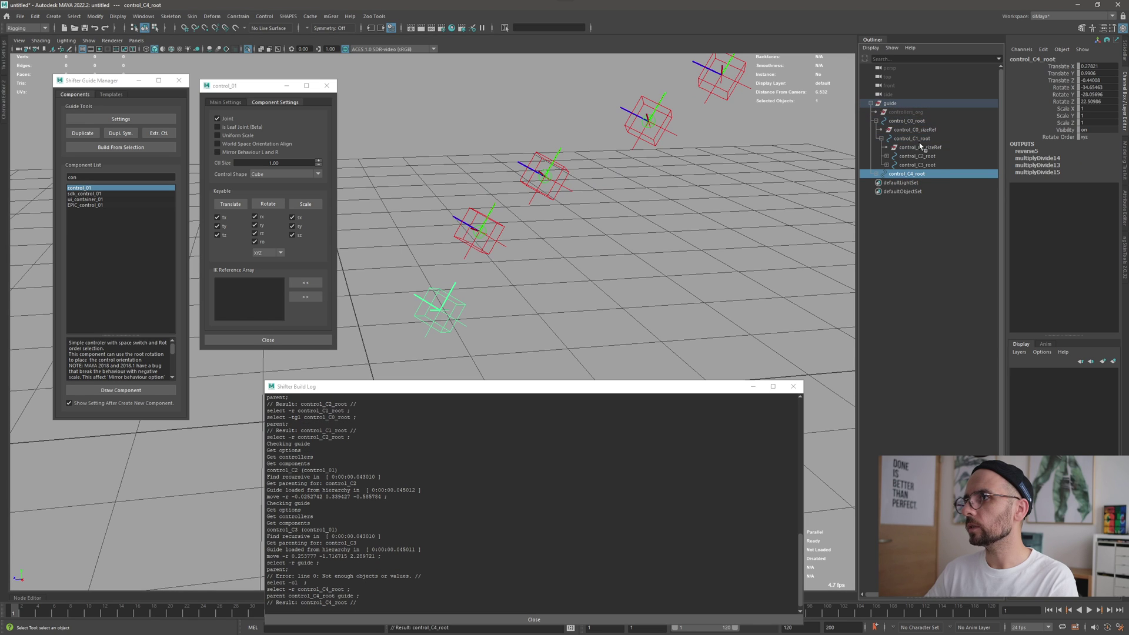
- Parent the original control's chain, starting at control_C0_root, to the lowest control guide
left_click(501, 248)
left_click(443, 306, "shift")
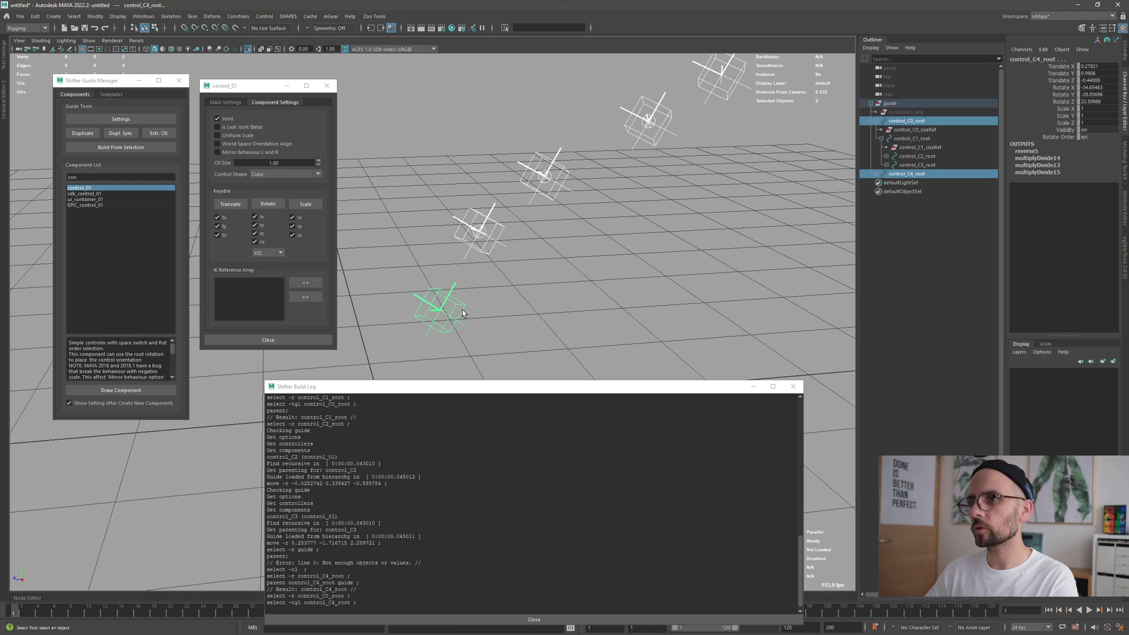
key("p")
left_click(448, 306)
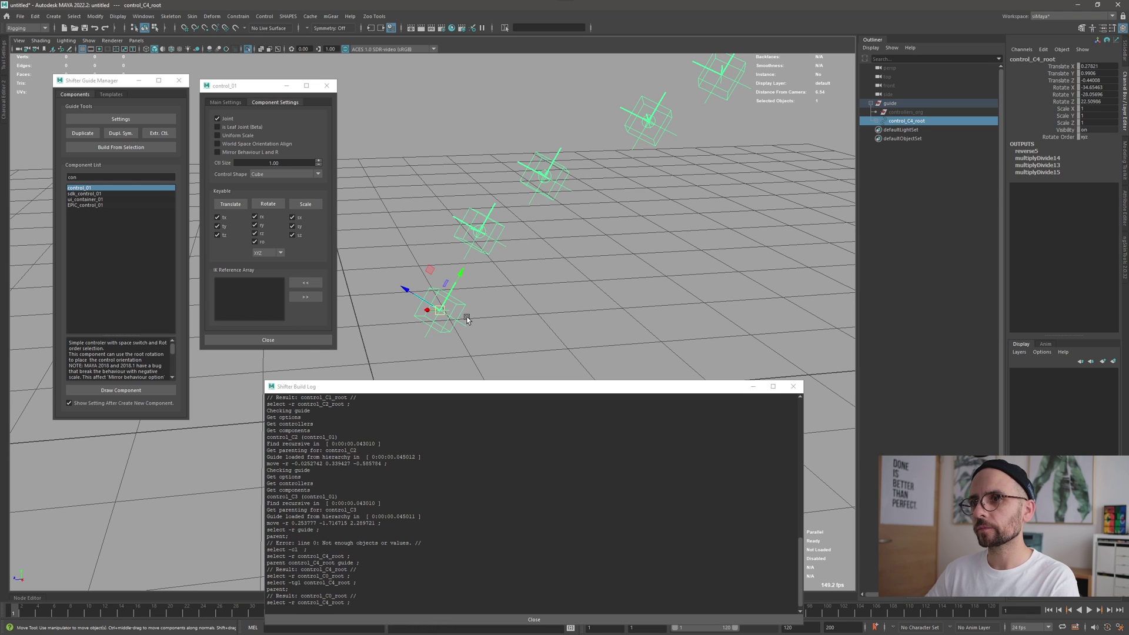
- Parent the control_C3_root guide, with its chain, to control_C2_root
middle_click_drag(607, 201, 642, 164, "alt")
left_click(549, 154)
left_click(493, 195, "shift")
key("p")
- Check the guide chain's parenting by selecting its control guides in turn, starting from control_C4_root
left_click(480, 298)
left_click_drag(480, 300, 456, 321, "alt")
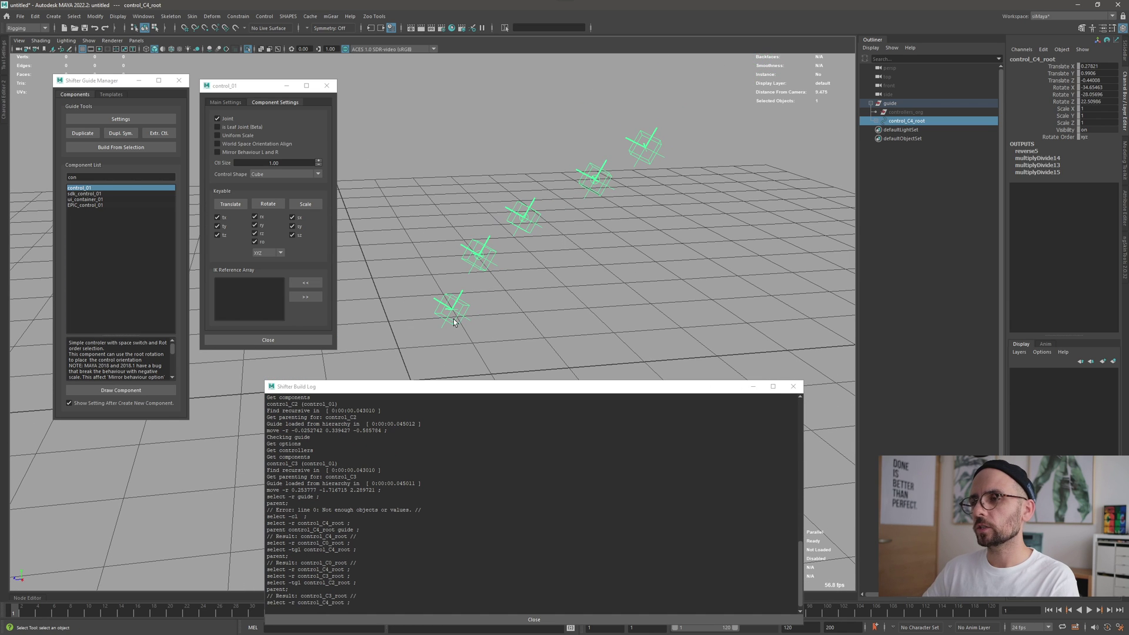
left_click(487, 264)
left_click(586, 181)
left_click(523, 217)
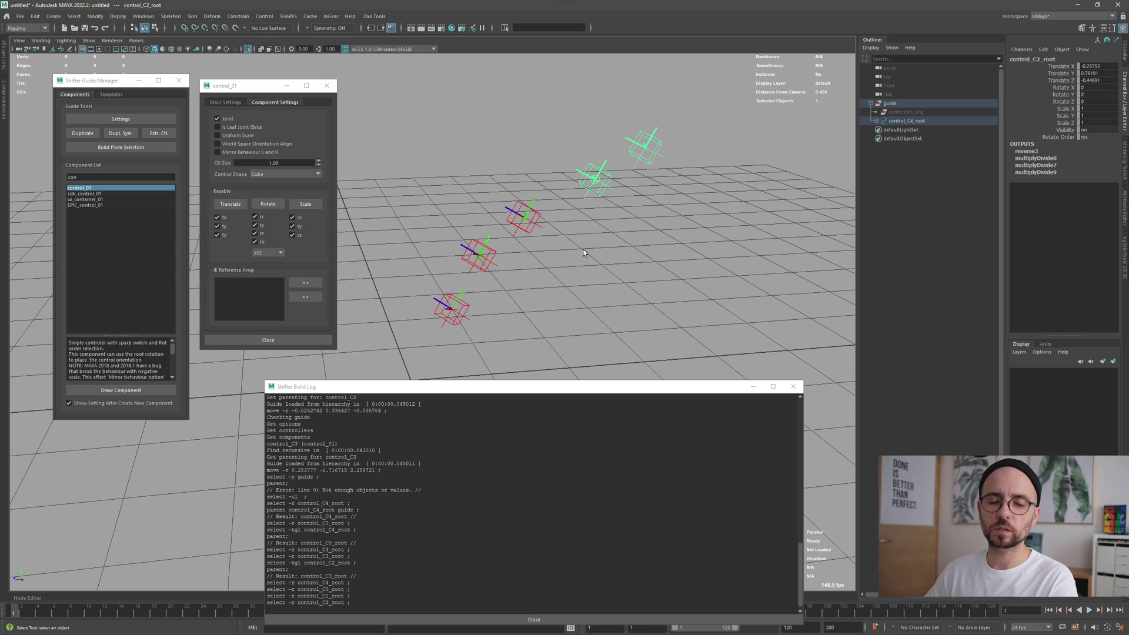
left_click(624, 195)
- Build the rig from the selected guide group
left_click(647, 174)
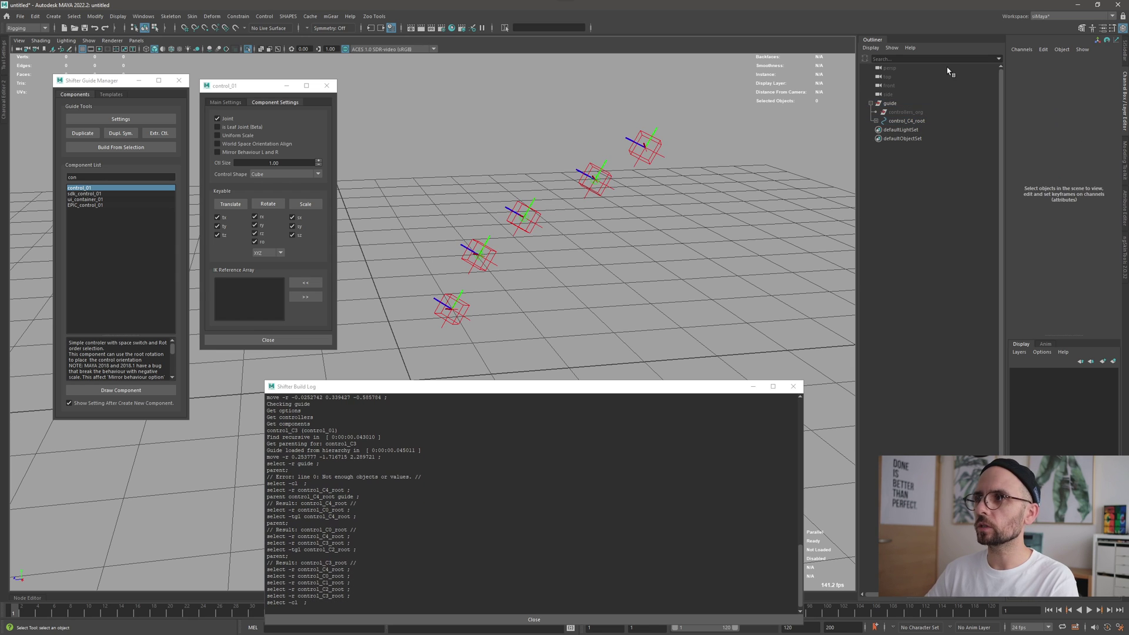
left_click(900, 103)
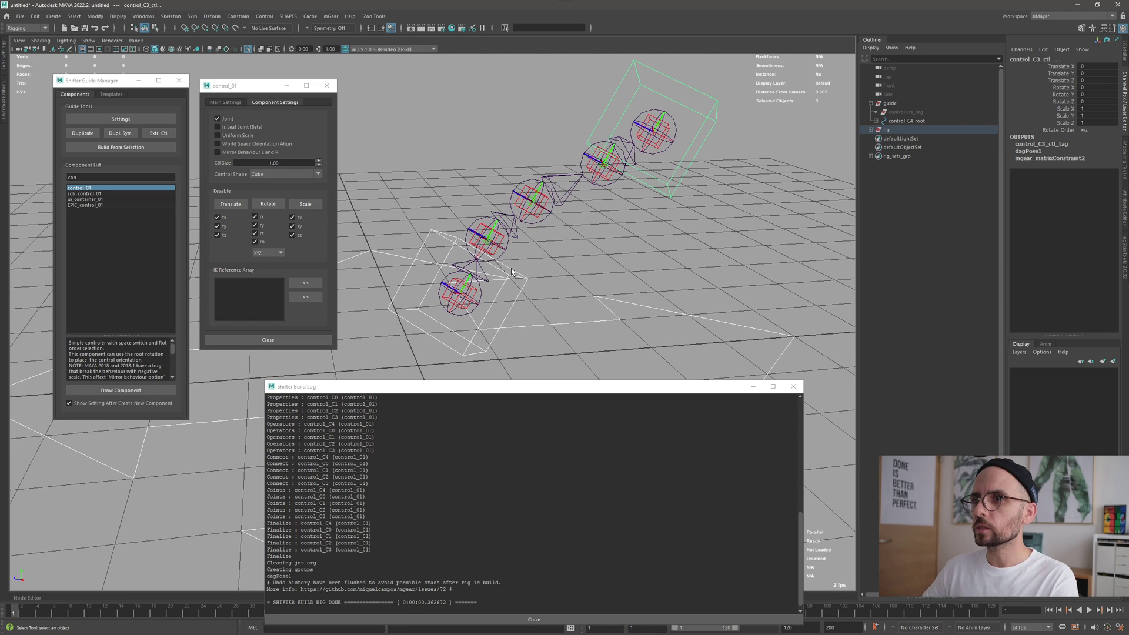
- Move control_C4_ctl freely to about 0.030, -0.191, -0.013 to test how the joint chain follows
left_click(522, 285)
key("w")
mouse_move(462, 291)
left_mouse_down()
mouse_move(495, 283)
mouse_move(477, 312)
mouse_move(457, 307)
left_mouse_up()
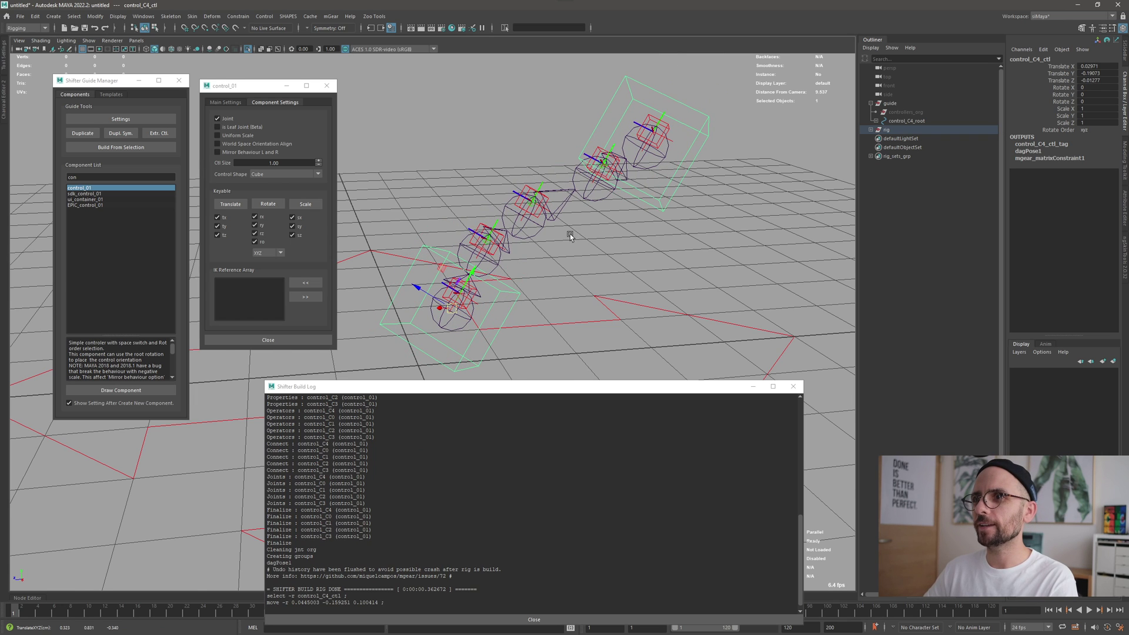
left_click_drag(570, 234, 579, 239, "alt")
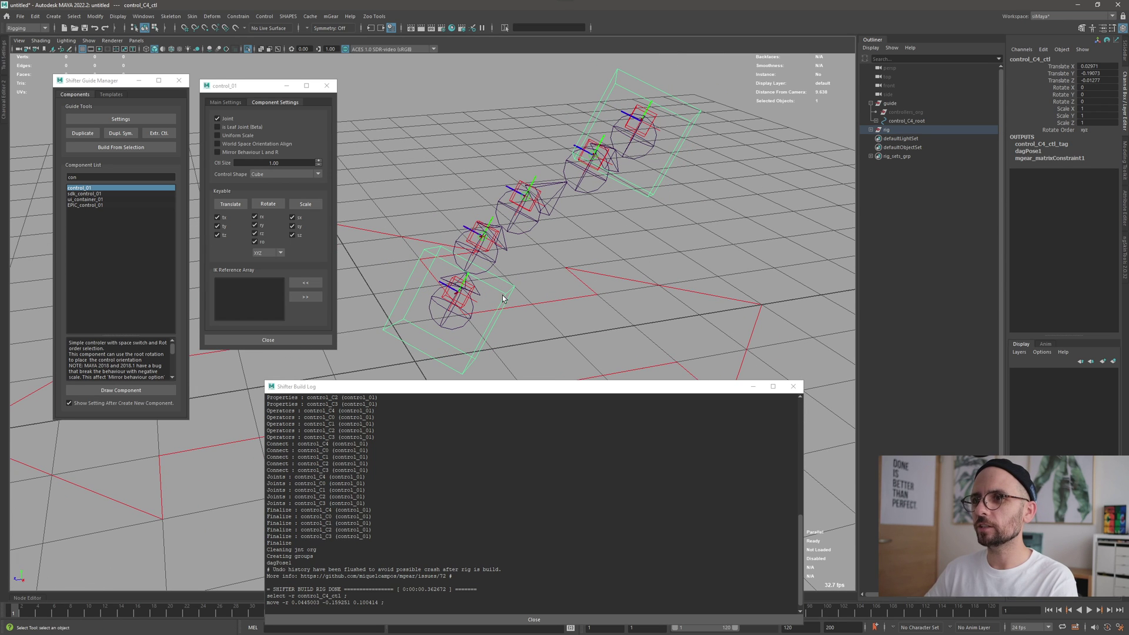
- Select control_C3_ctl at the far end of the chain and try to pick-walk up to a parent control
left_click(647, 166)
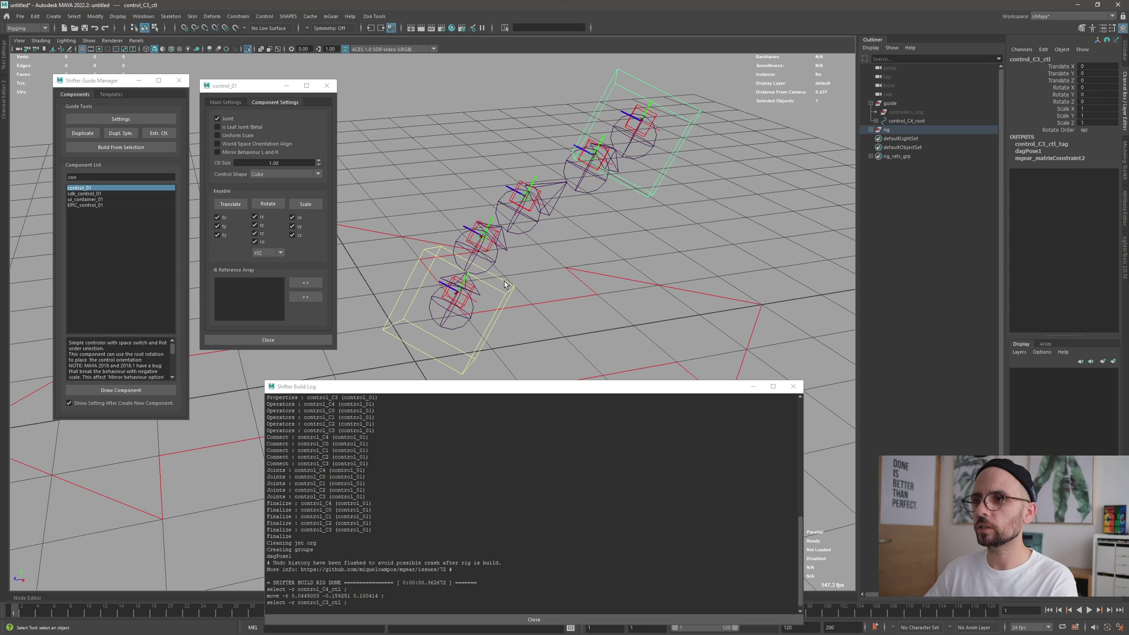
left_click_drag(614, 258, 598, 237, "alt")
key("Up")
scroll(600, 235, "up", 1)
key("Up")
middle_click_drag(588, 301, 596, 265, "alt")
key("Up")
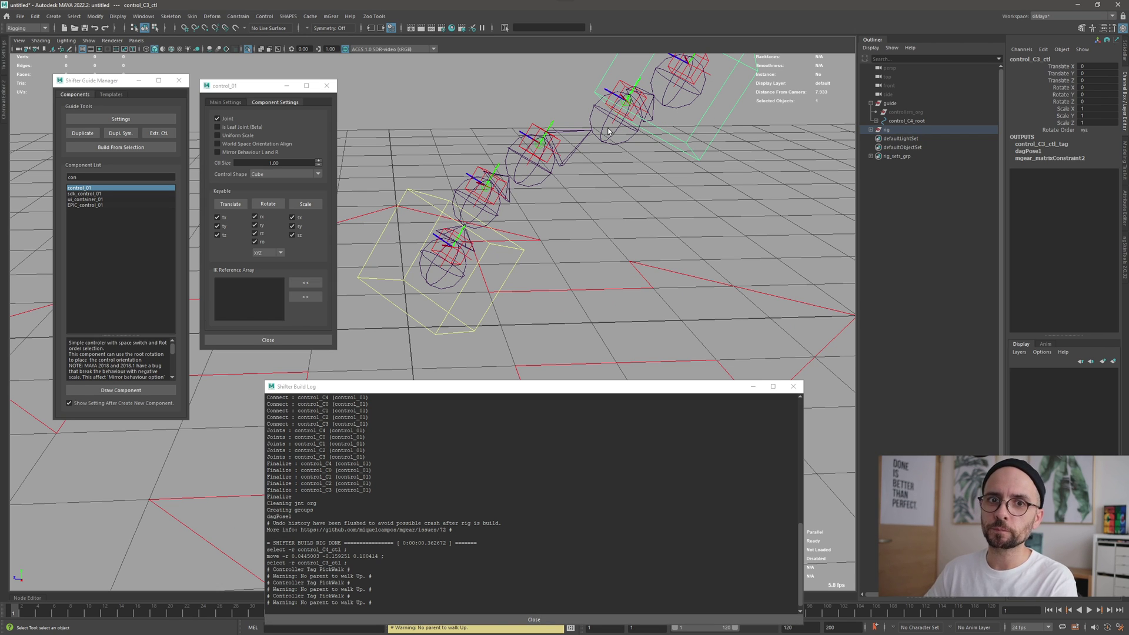
- Move control_C3_ctl freely by about 0.006, 0.043, -0.367 to test the far end of the joint chain
key("w")
left_click_drag(693, 106, 678, 112, "alt")
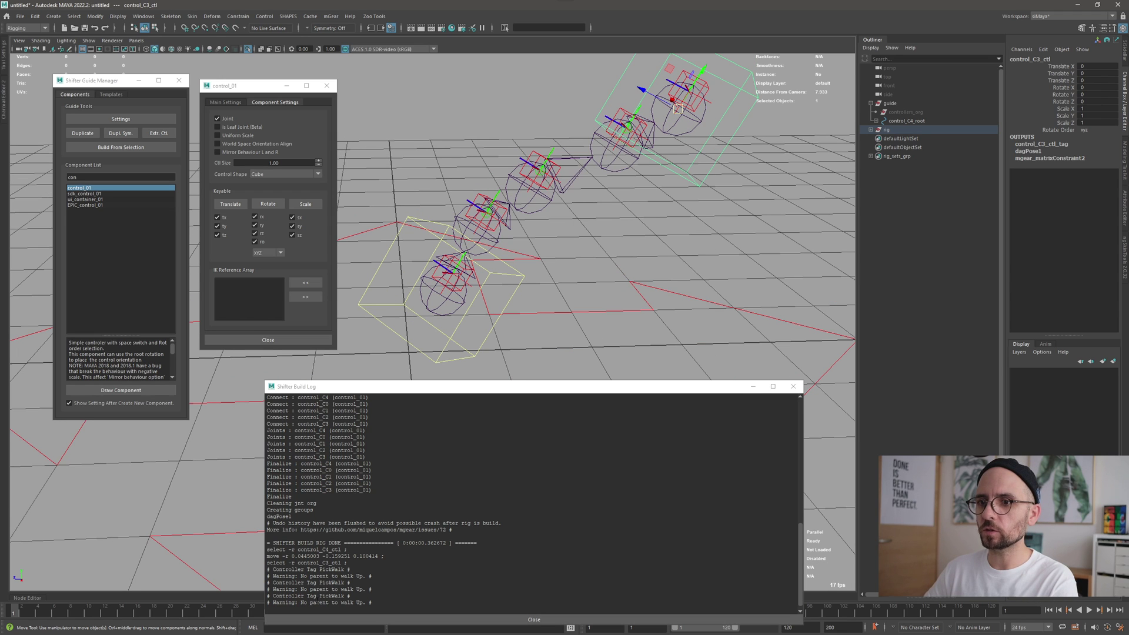
left_click_drag(678, 109, 716, 104)
- Move control_C4_ctl along its Z axis to about -0.297 and examine how the built joints follow
left_click_drag(492, 307, 455, 310)
left_click_drag(411, 268, 433, 284)
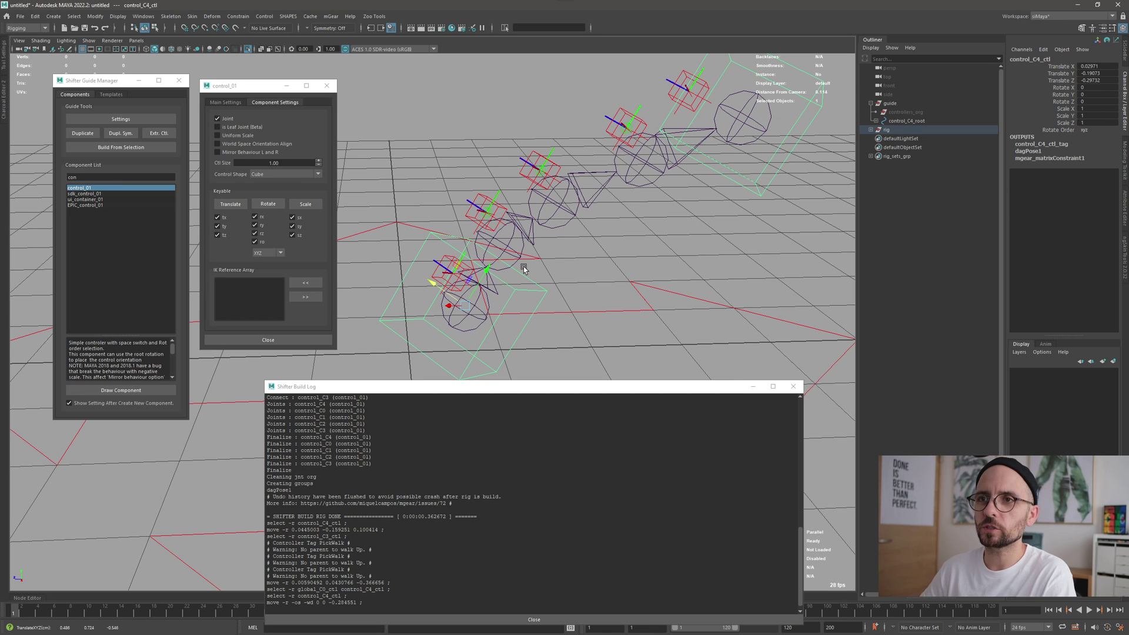
middle_click_drag(478, 272, 477, 244, "alt")
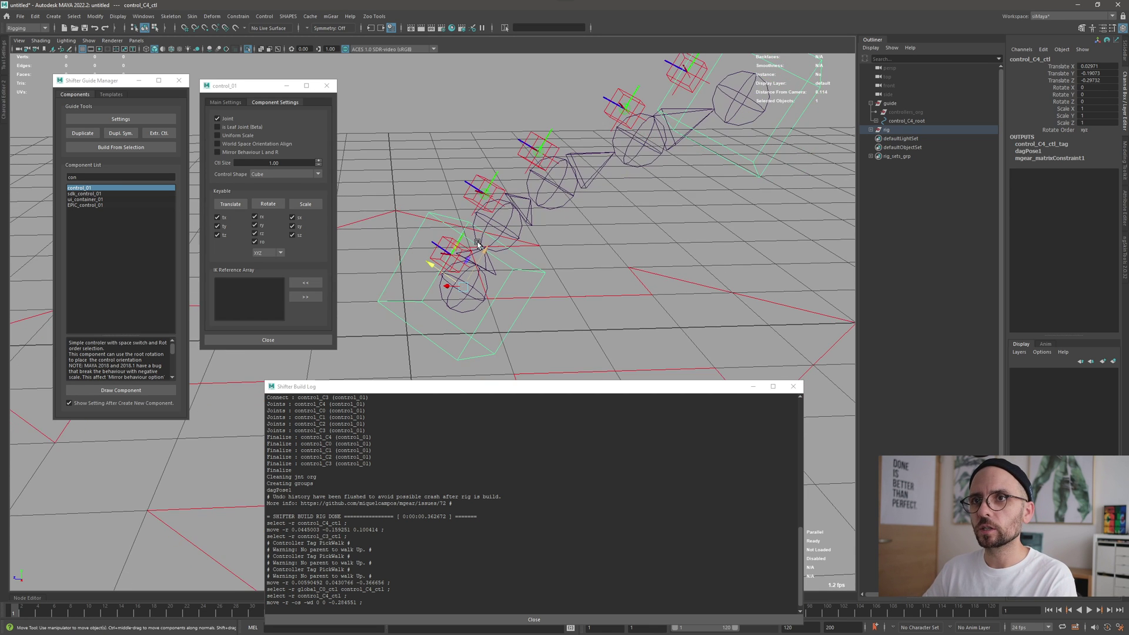
left_click_drag(477, 244, 482, 254, "alt")
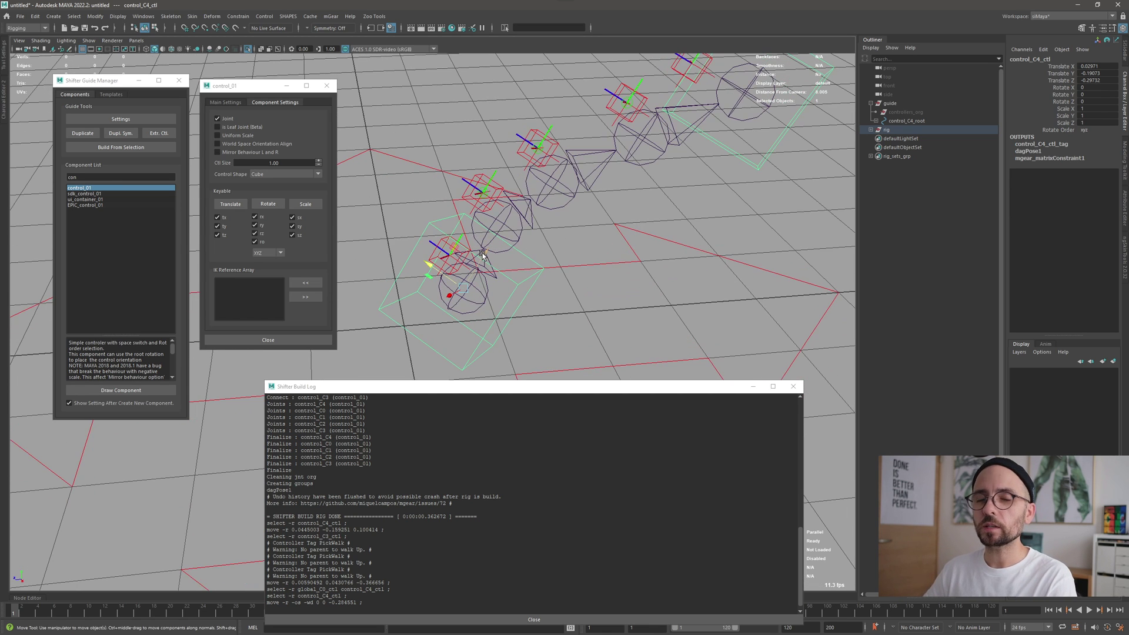